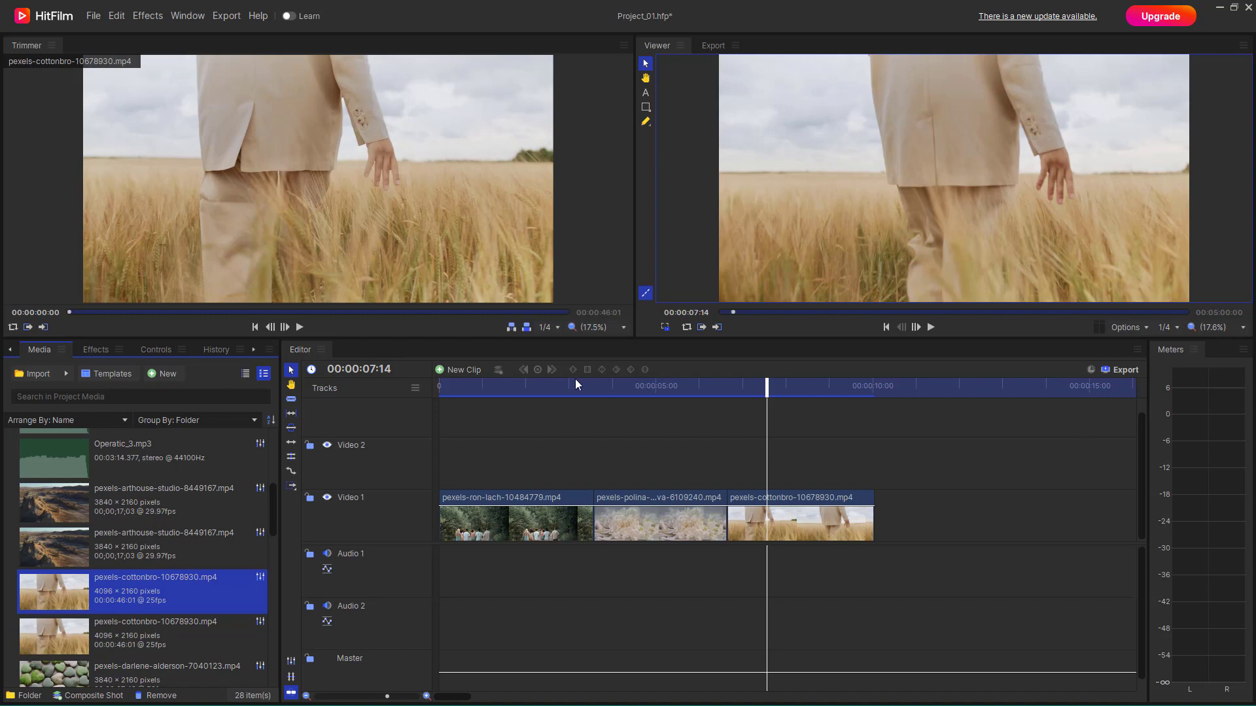
Play the timeline from 00:00:01:03 to review the cuts between the three clips.
click(488, 390)
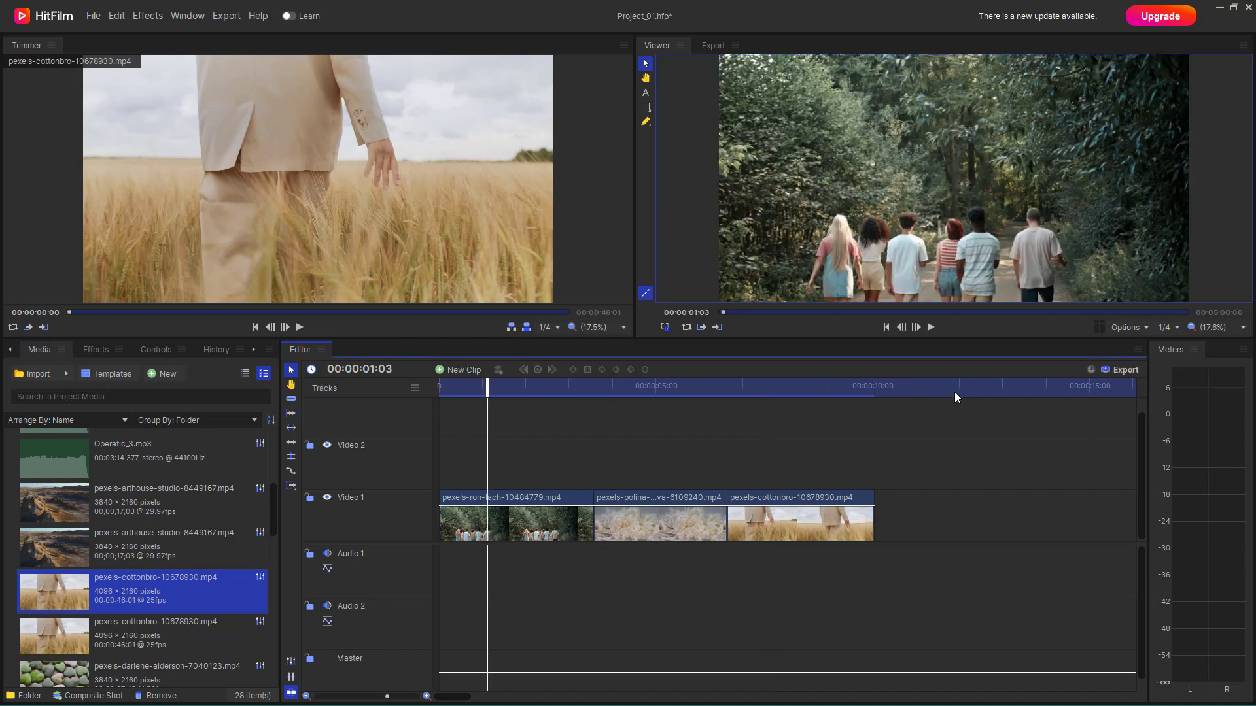
click(930, 327)
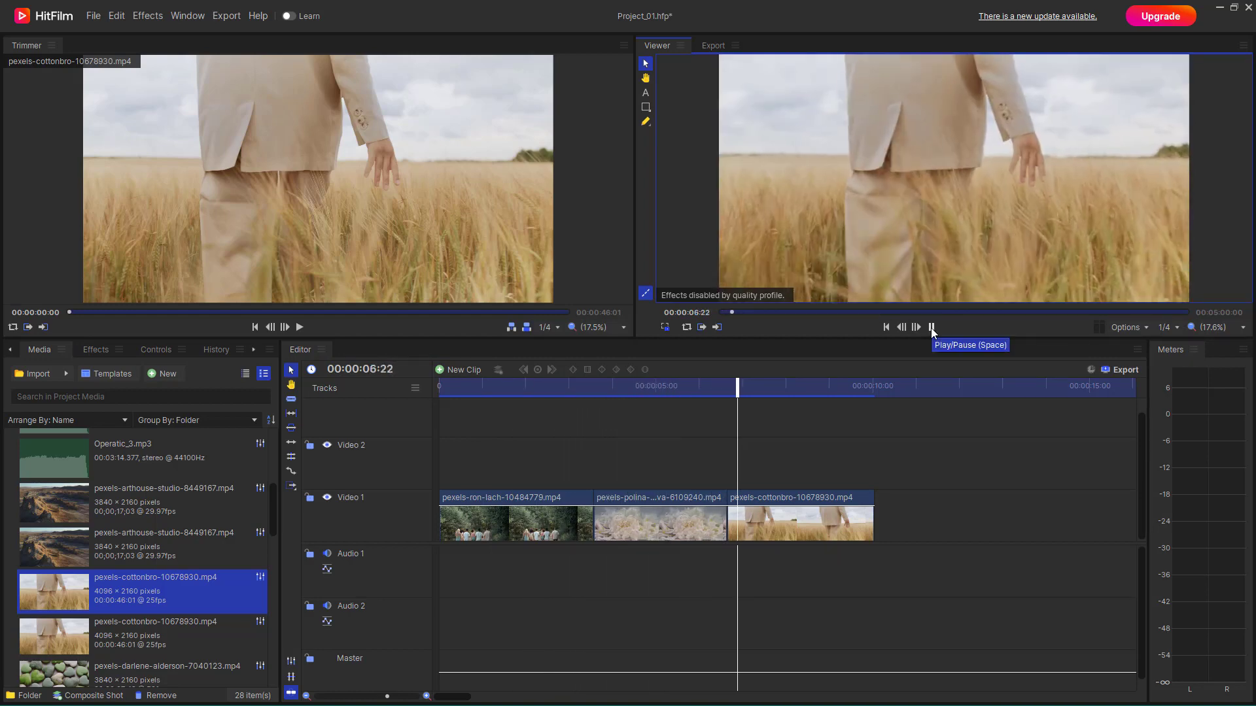
click(932, 327)
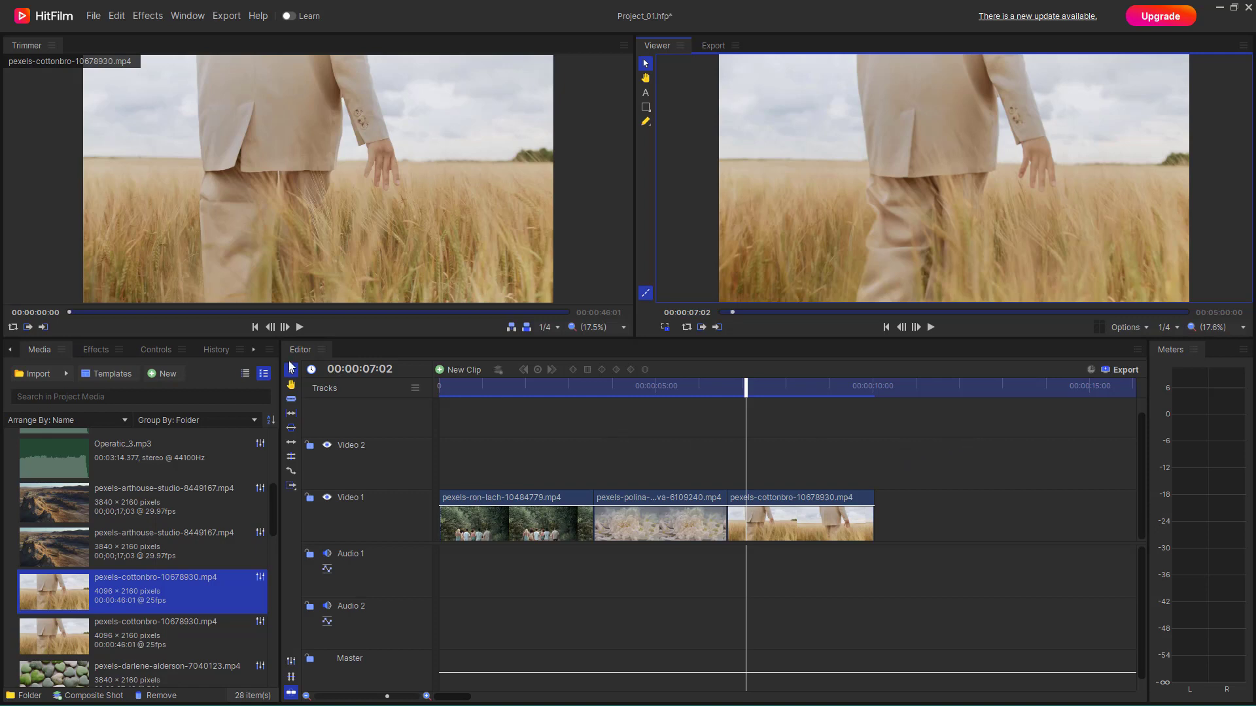
Expand the Transitions - Video category in the effects library to show its transitions.
click(97, 350)
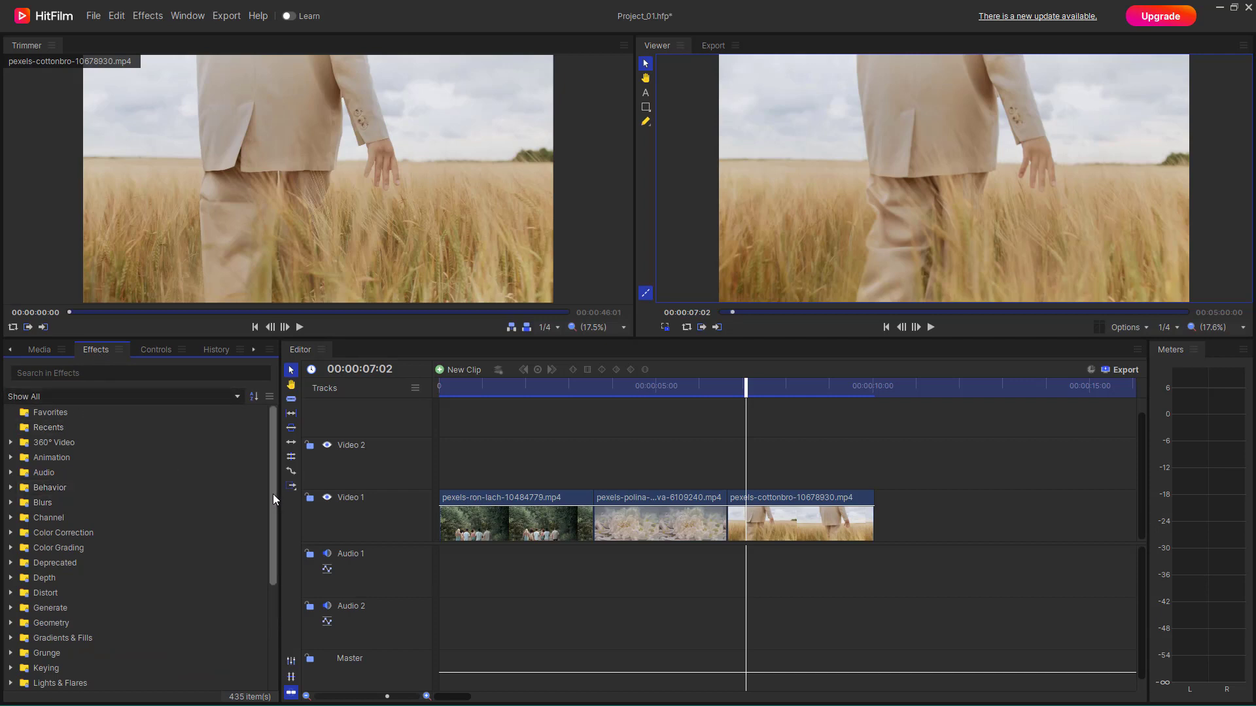
drag(273, 493, 262, 629)
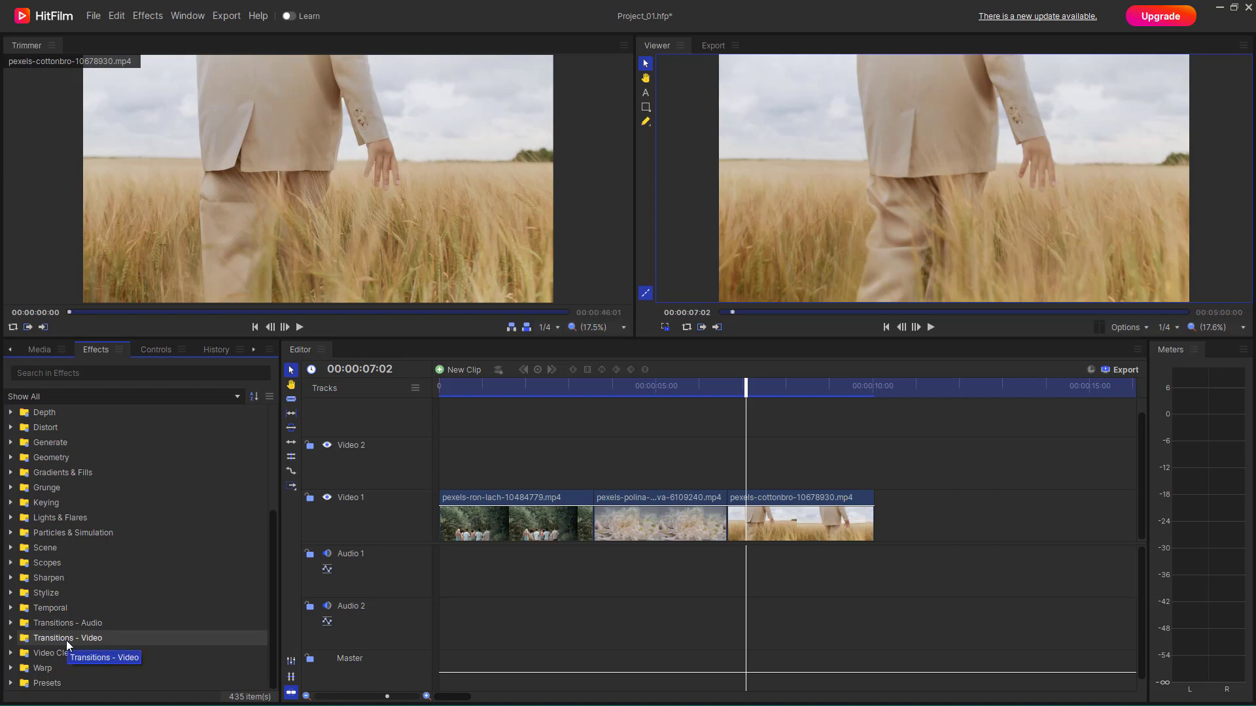
click(11, 638)
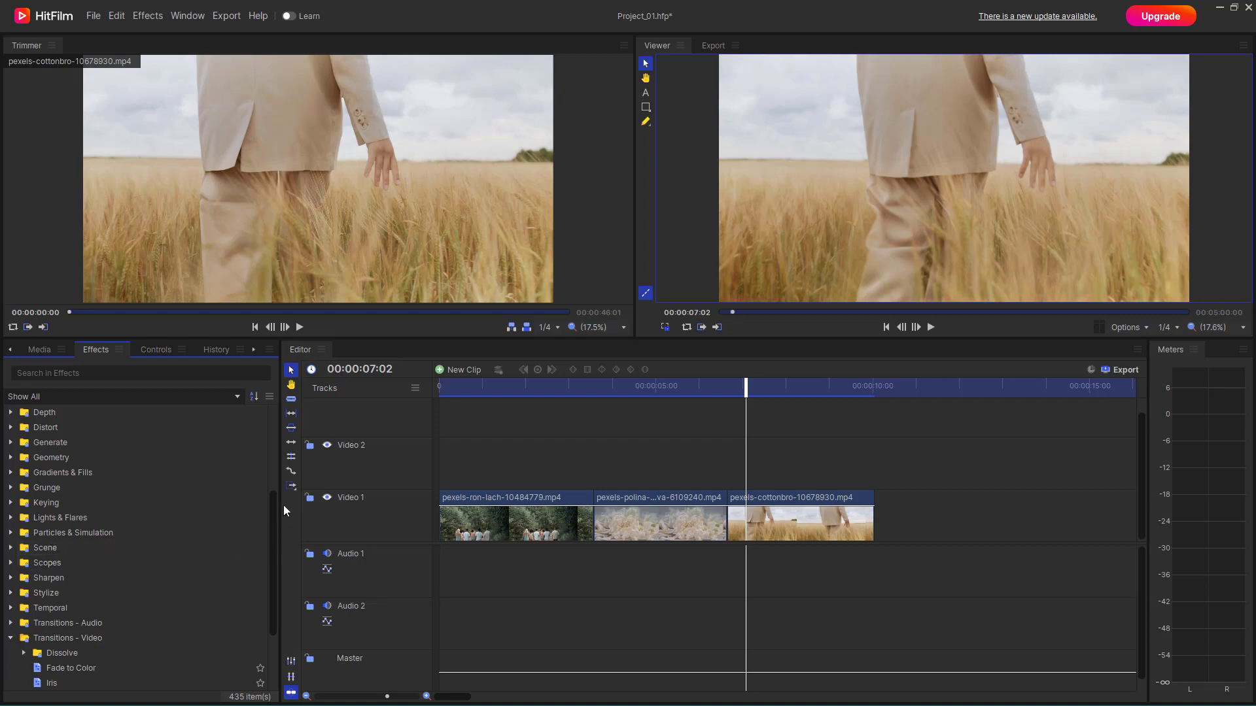
drag(273, 501, 267, 579)
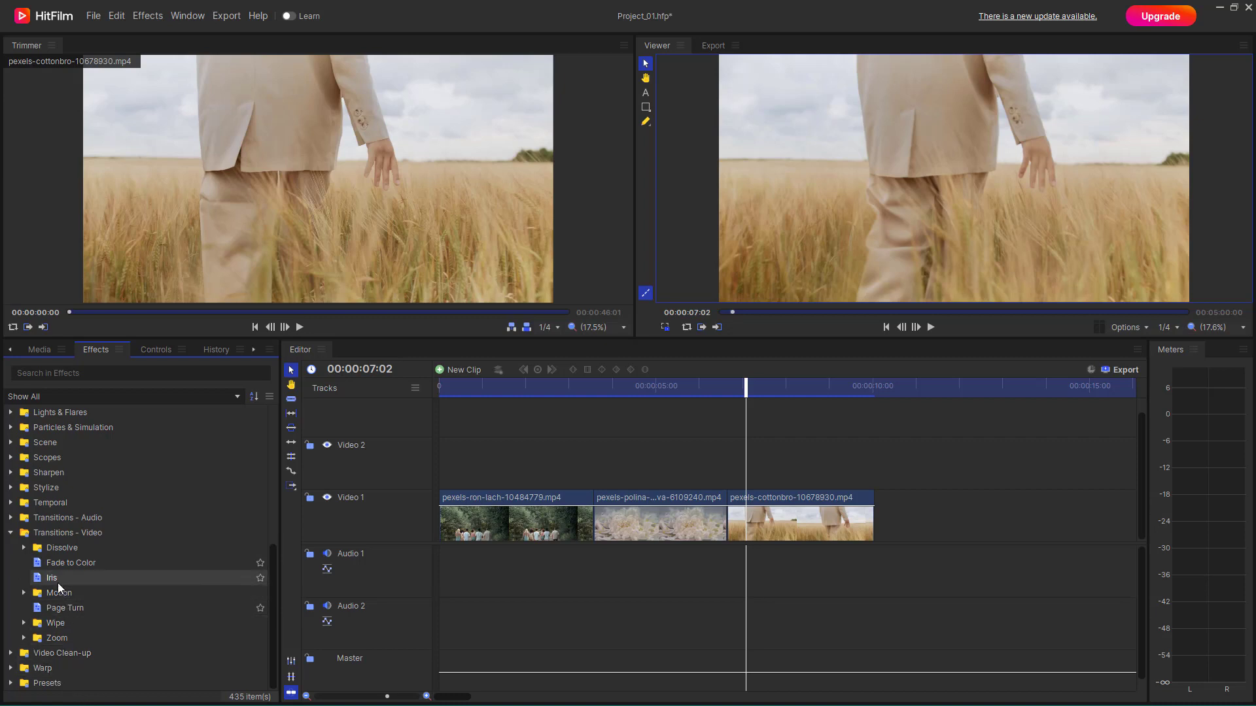
Apply the Iris transition at the cut between the first and second clips on Video 1 and preview it.
drag(49, 579, 596, 517)
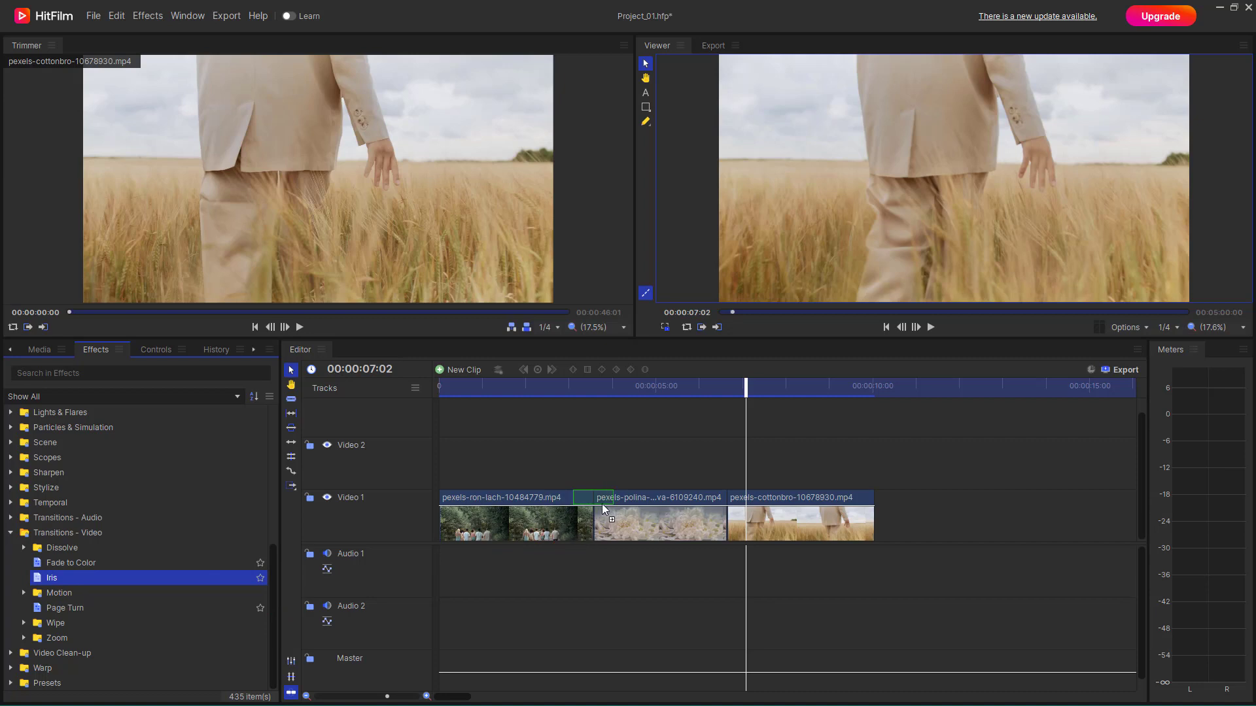
drag(594, 498, 594, 497)
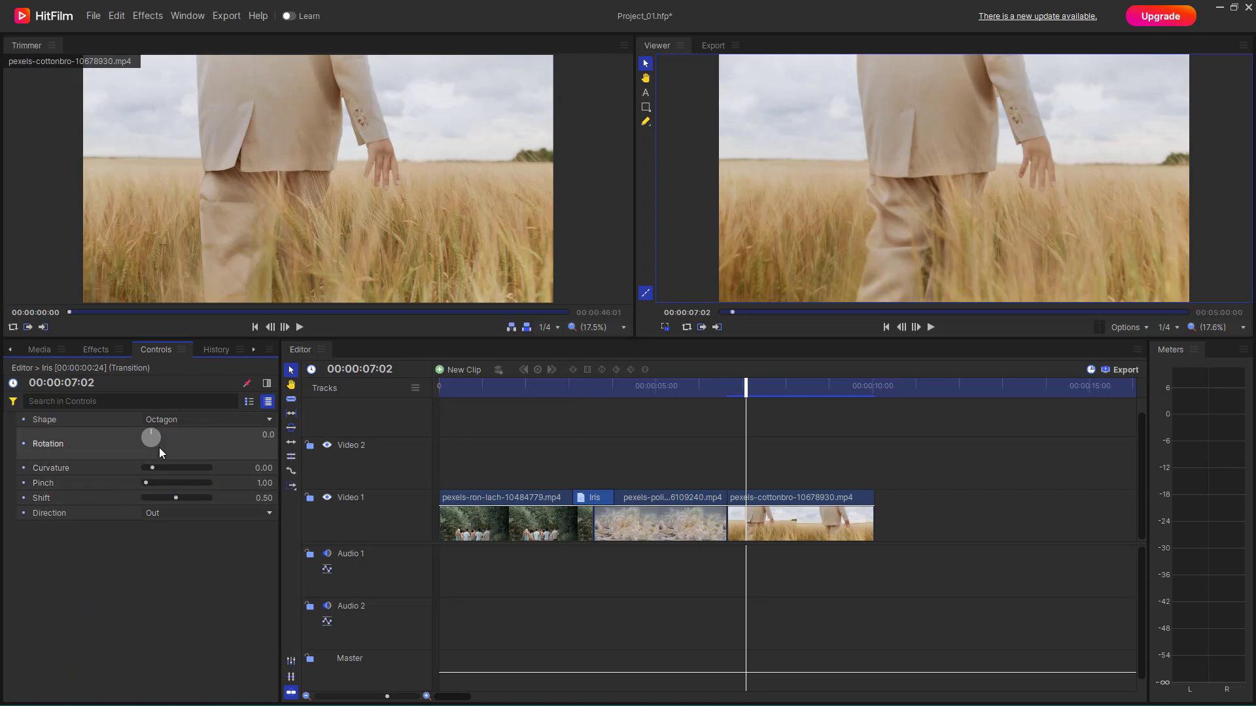
drag(576, 386, 561, 386)
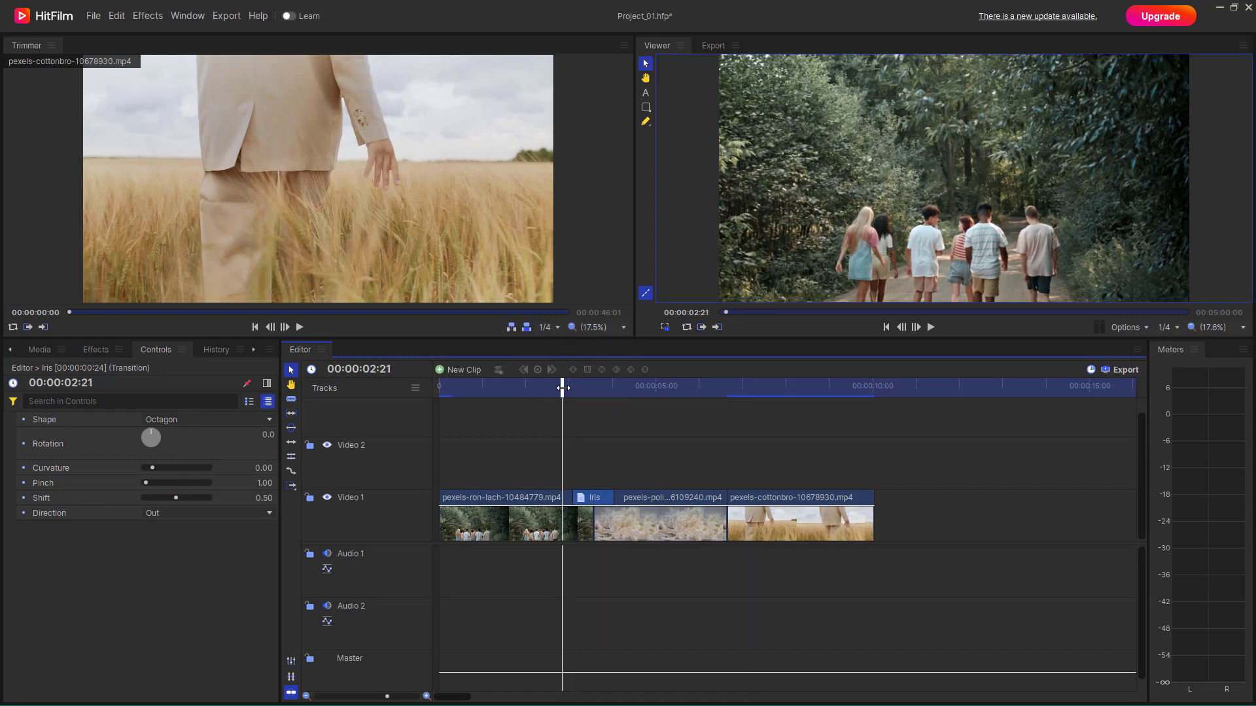
click(932, 328)
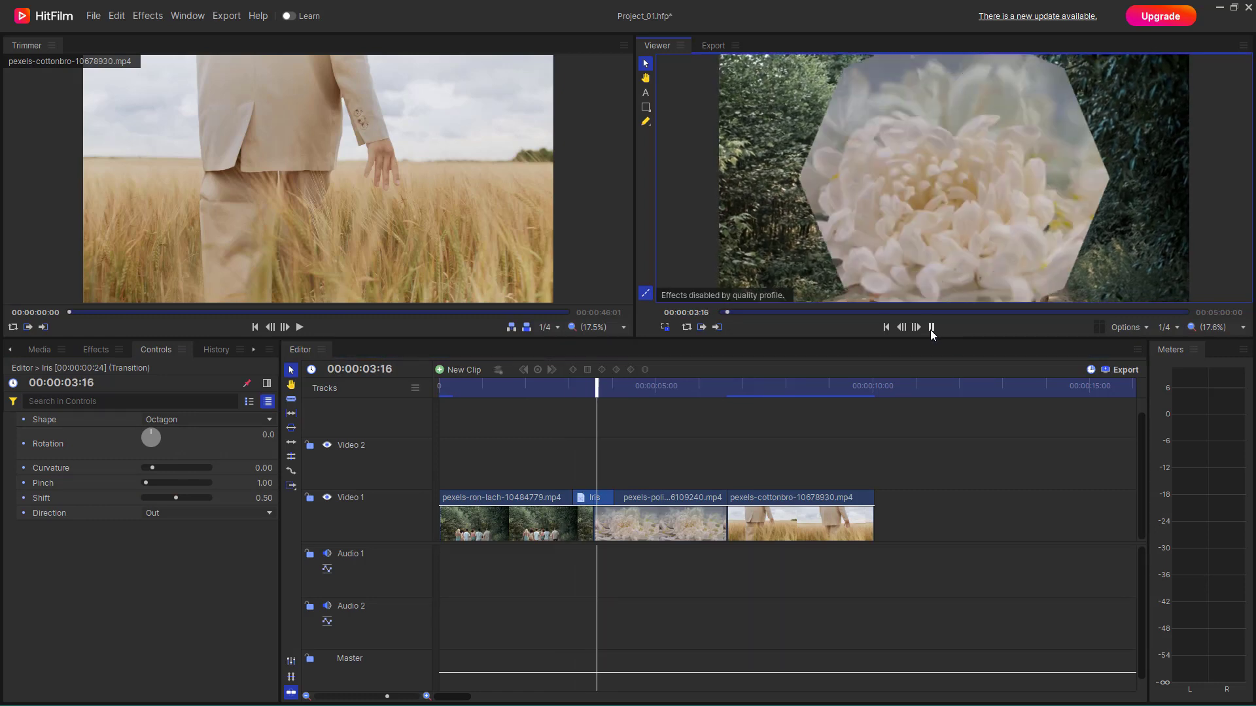
click(931, 329)
With the playhead at 00:00:03:13, try the Decagon and Square shapes for the Iris transition and settle on Triangle.
drag(626, 386, 591, 386)
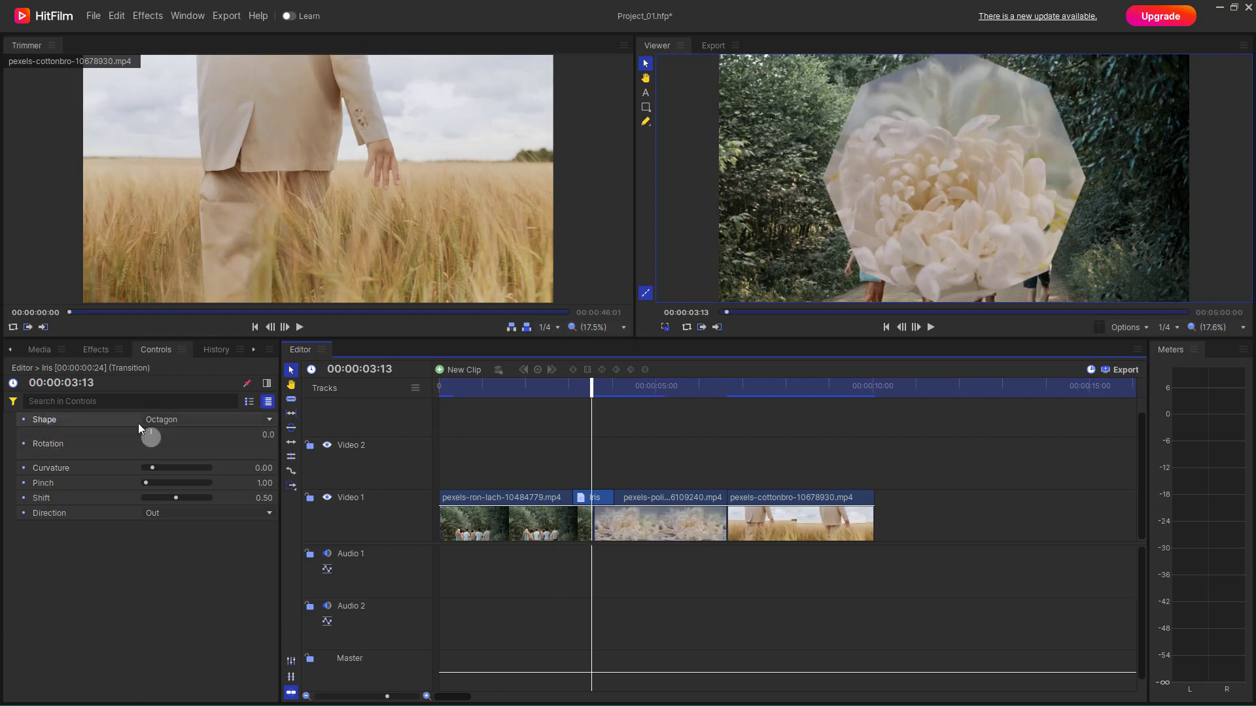
click(165, 422)
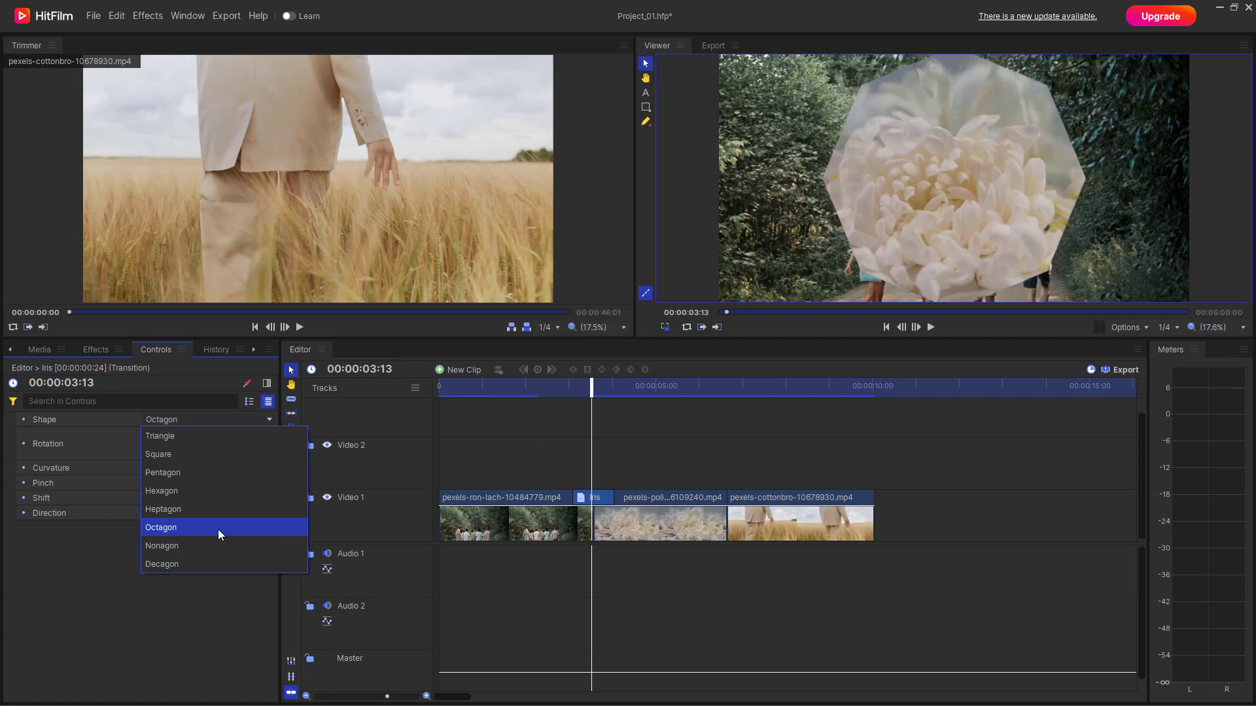
click(188, 566)
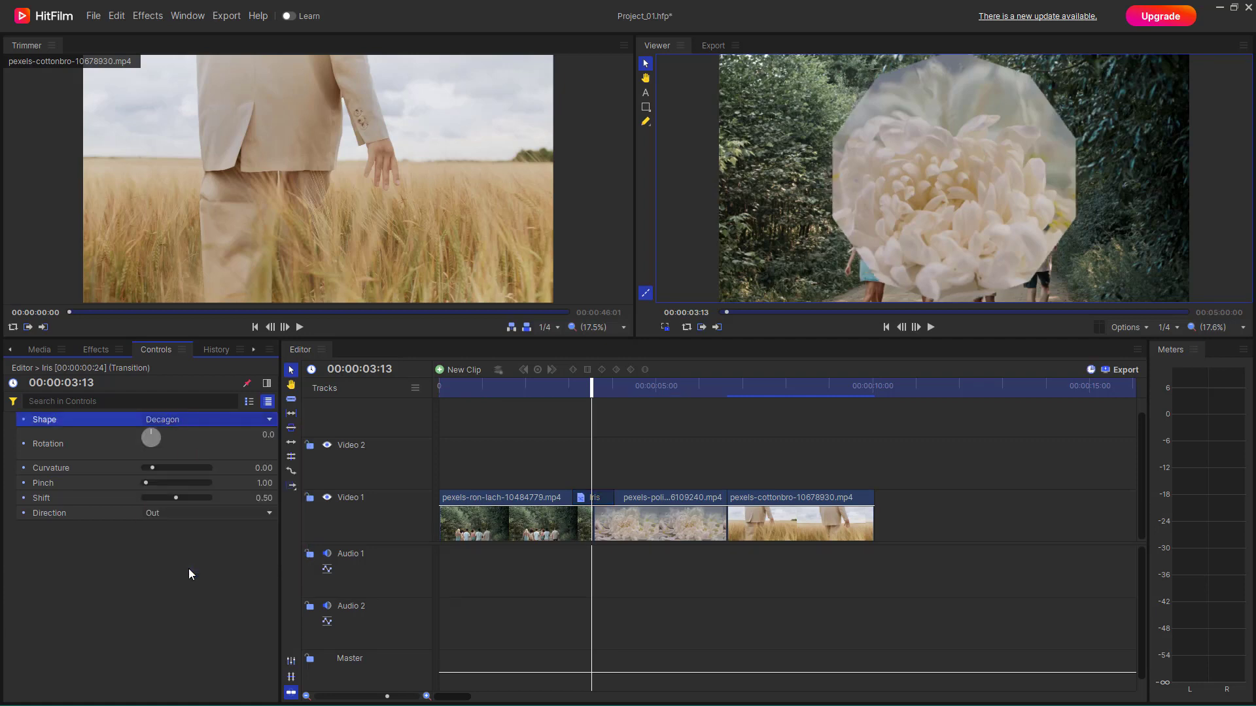
click(187, 420)
click(174, 461)
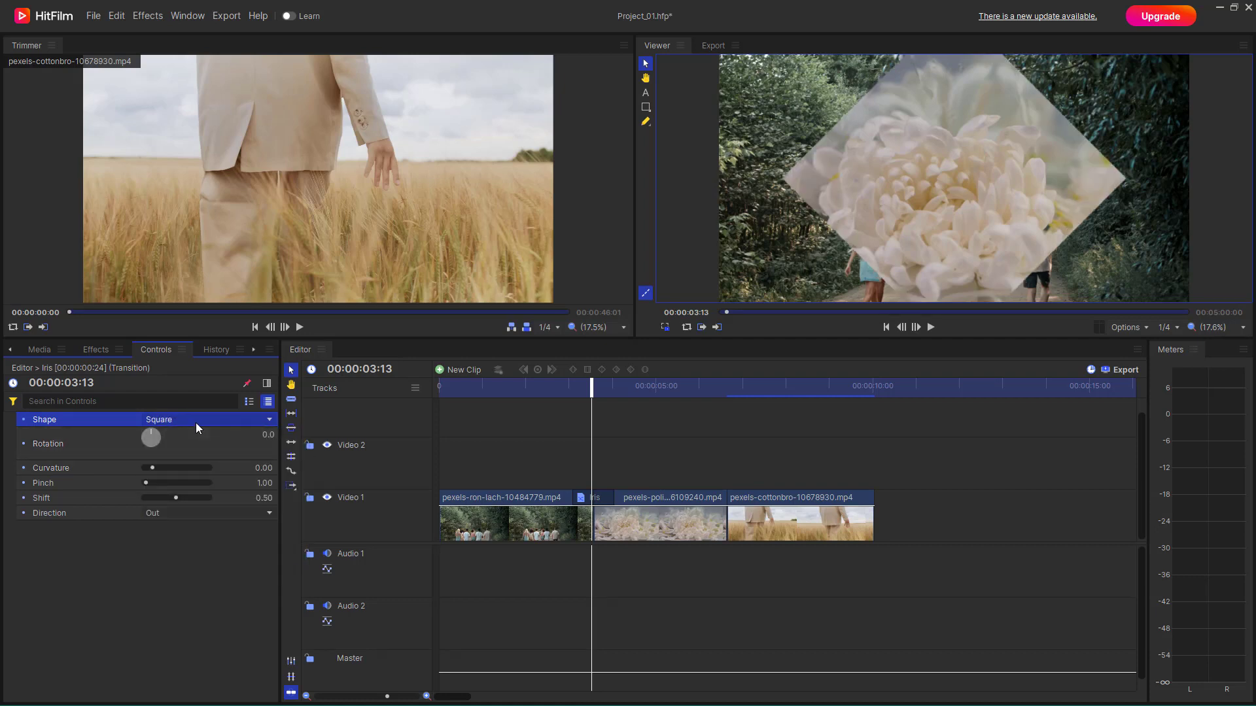
click(195, 421)
click(176, 437)
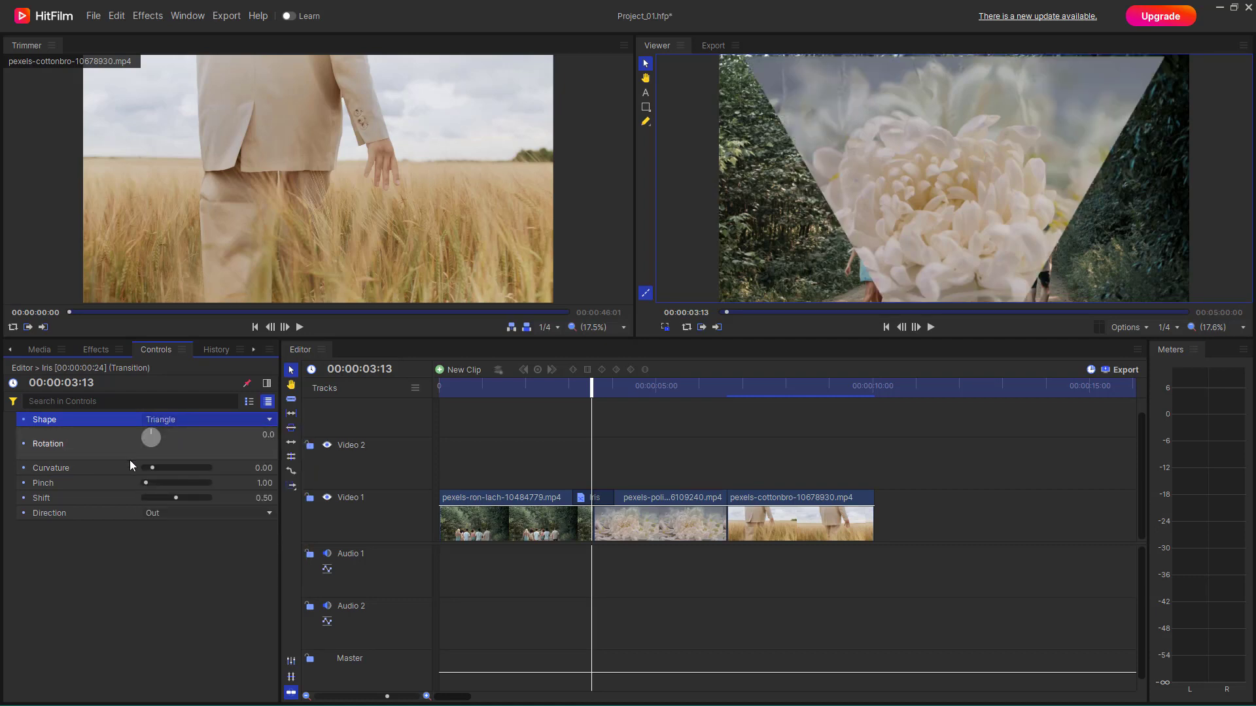
Set the Iris transition's rotation to 78, curvature to 50, pinch to 1.50, shift to 0.35 and direction to In.
drag(151, 437, 337, 497)
drag(146, 484, 166, 501)
click(177, 515)
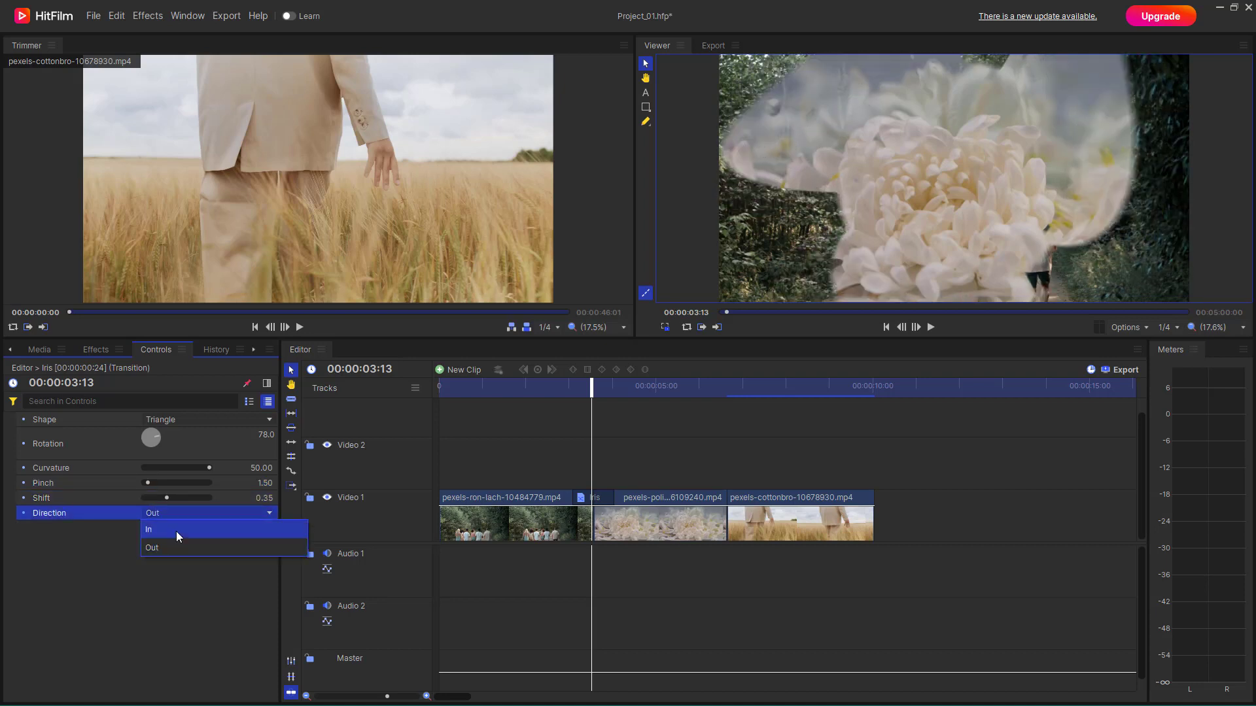
click(175, 532)
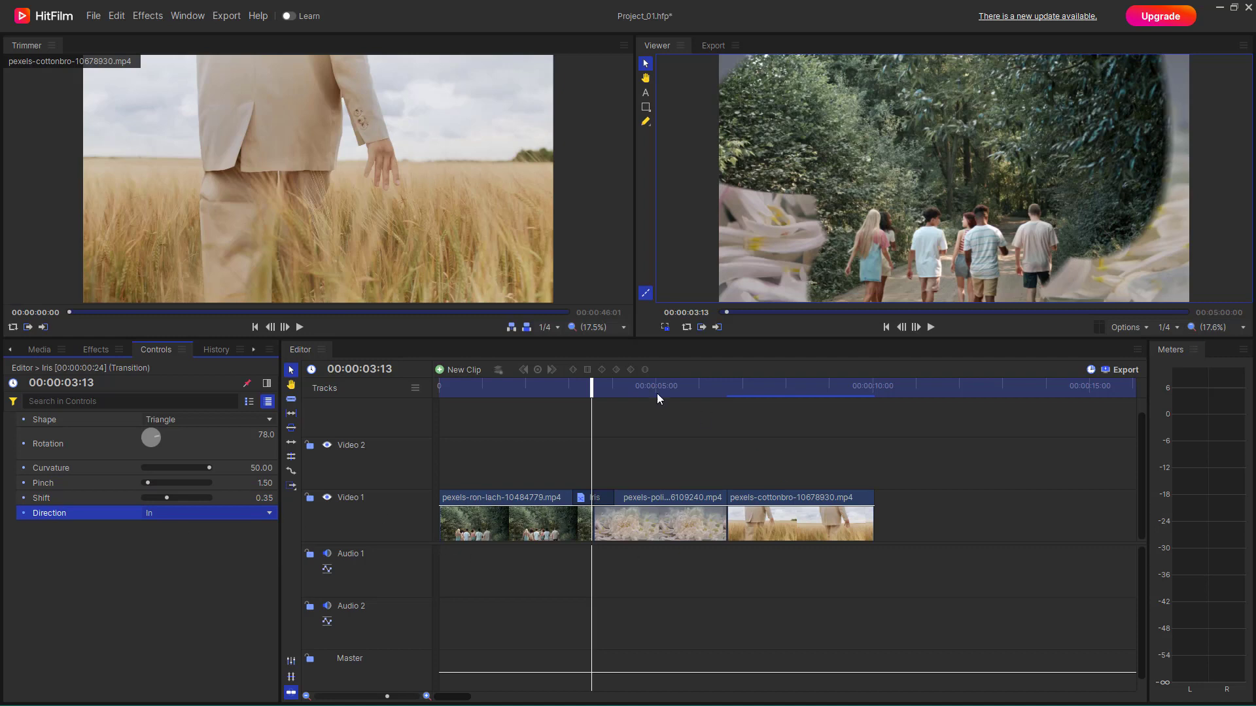
Play the timeline from 00:00:02:19 through the customised Iris transition.
drag(592, 387, 559, 387)
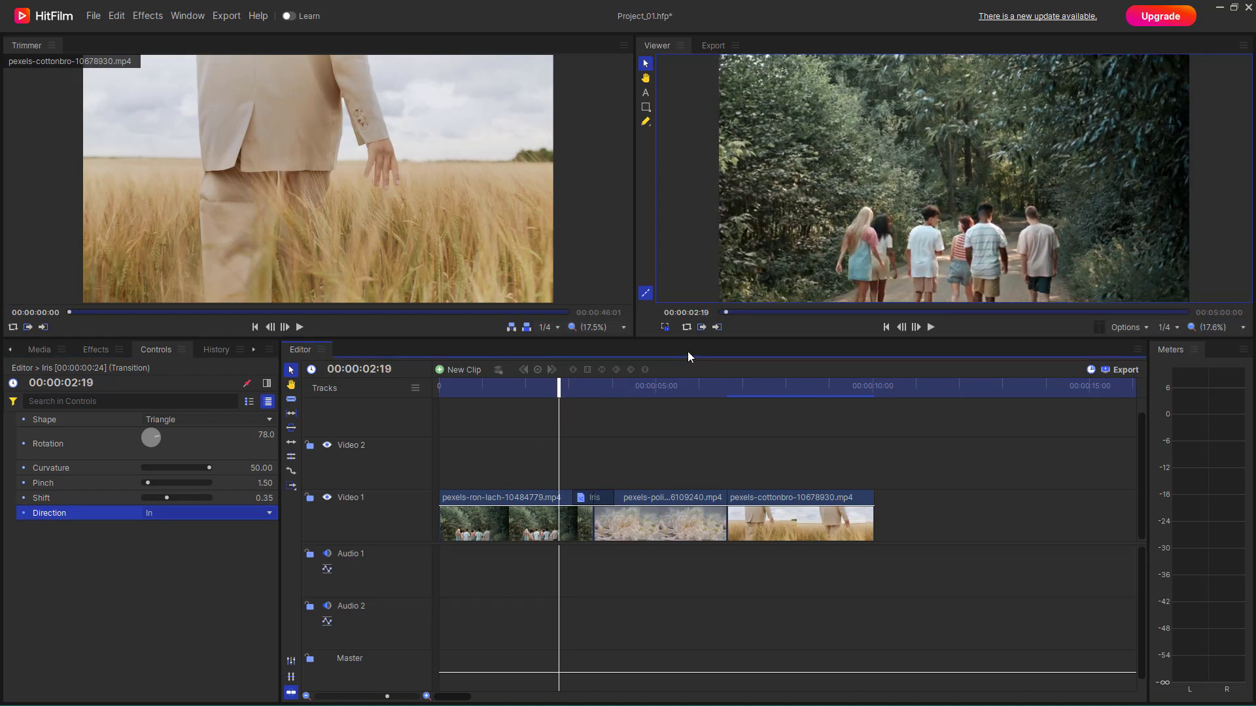
click(928, 327)
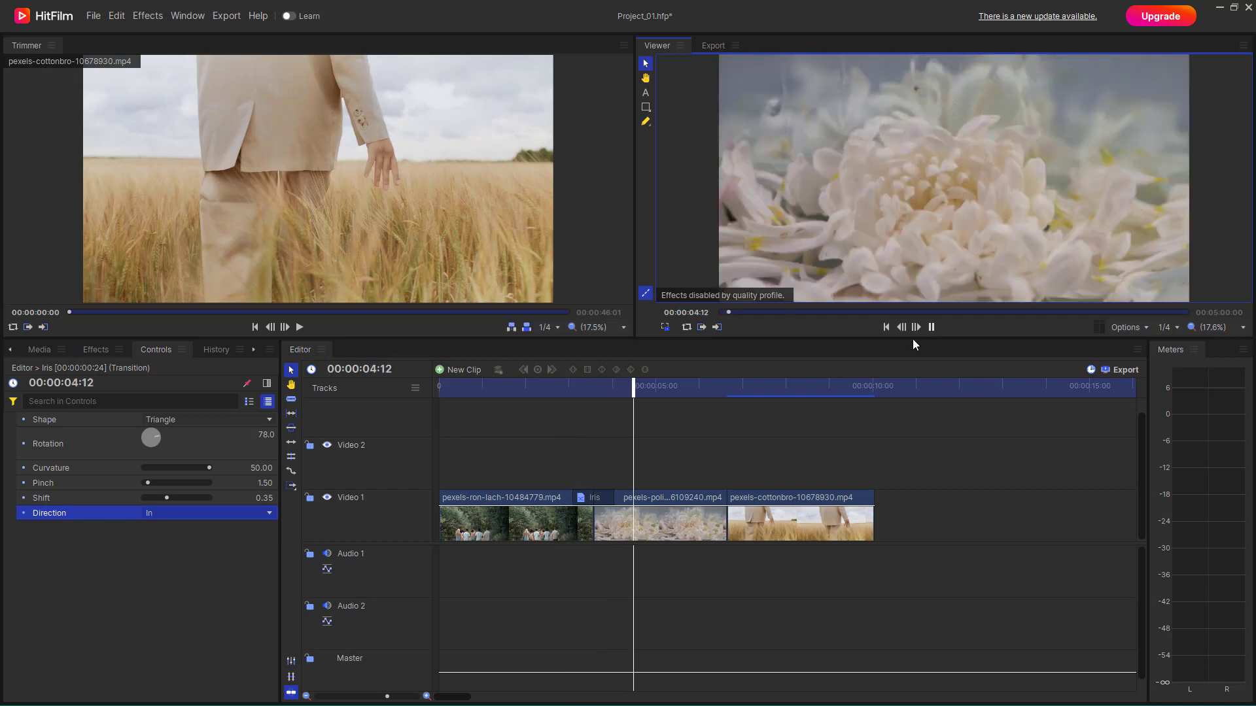
key(space)
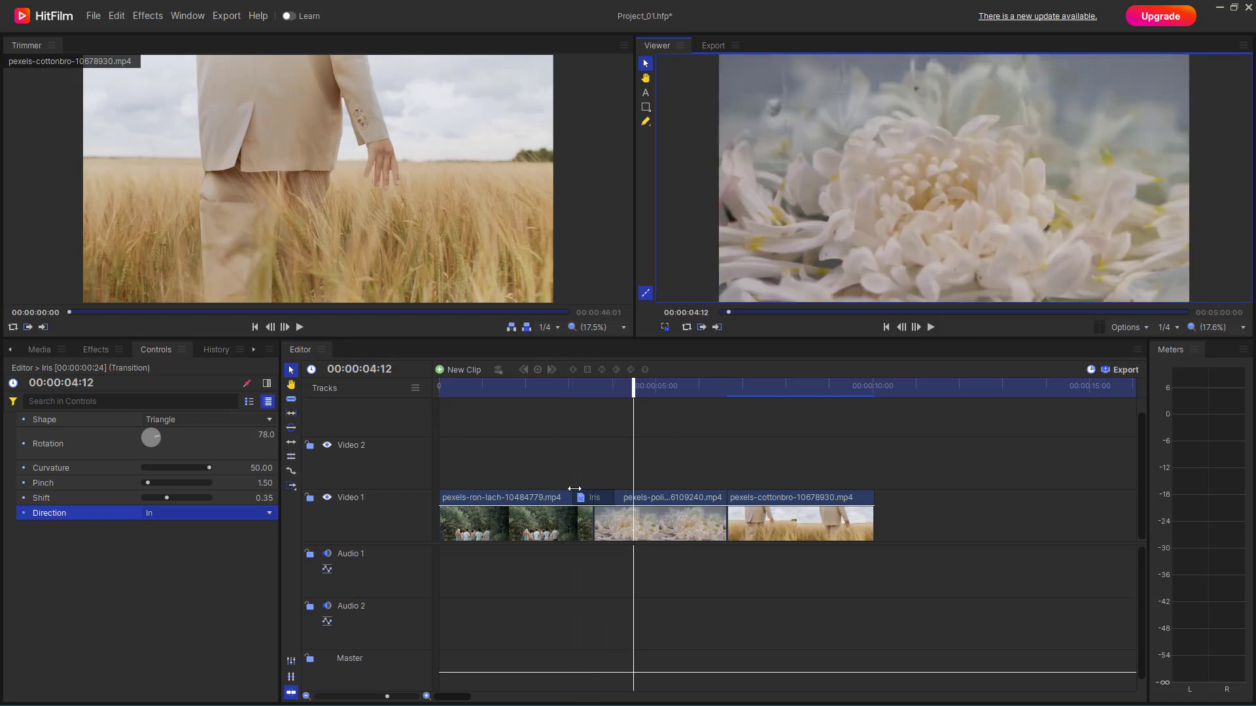
Lengthen the Iris transition on both sides of the cut, ending just past 00:00:04:12, and preview the slower effect.
click(607, 501)
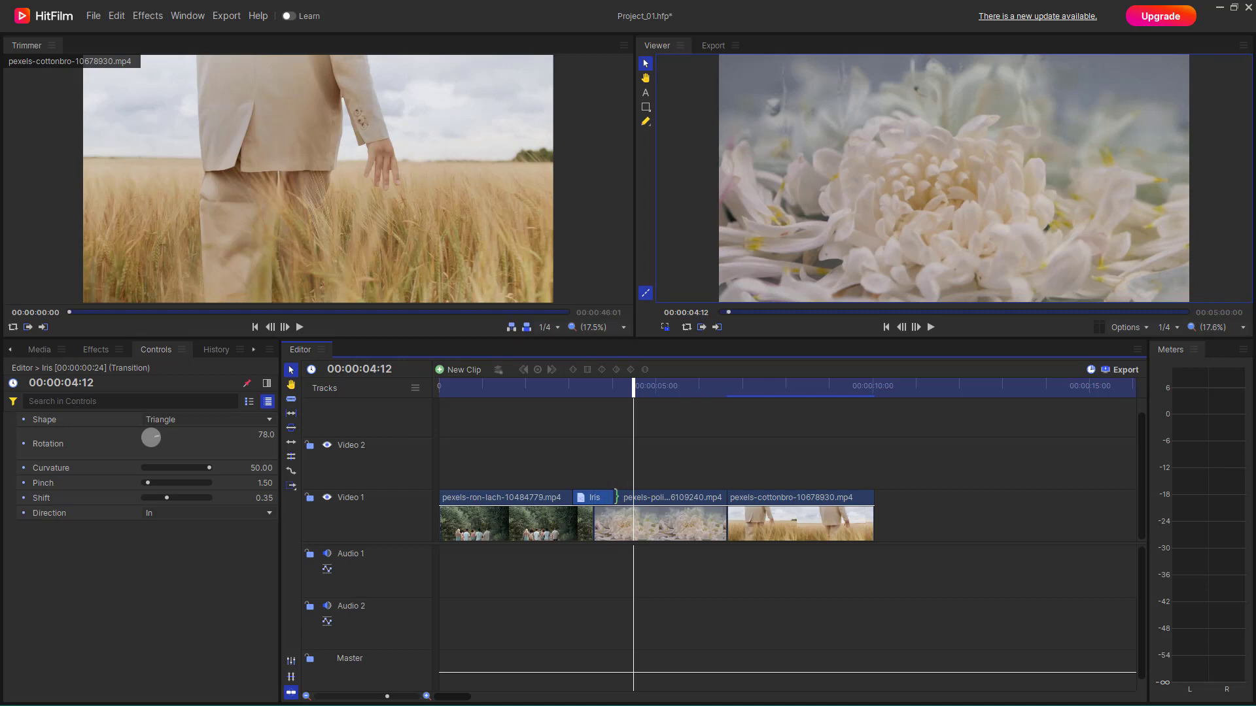
drag(625, 501, 638, 500)
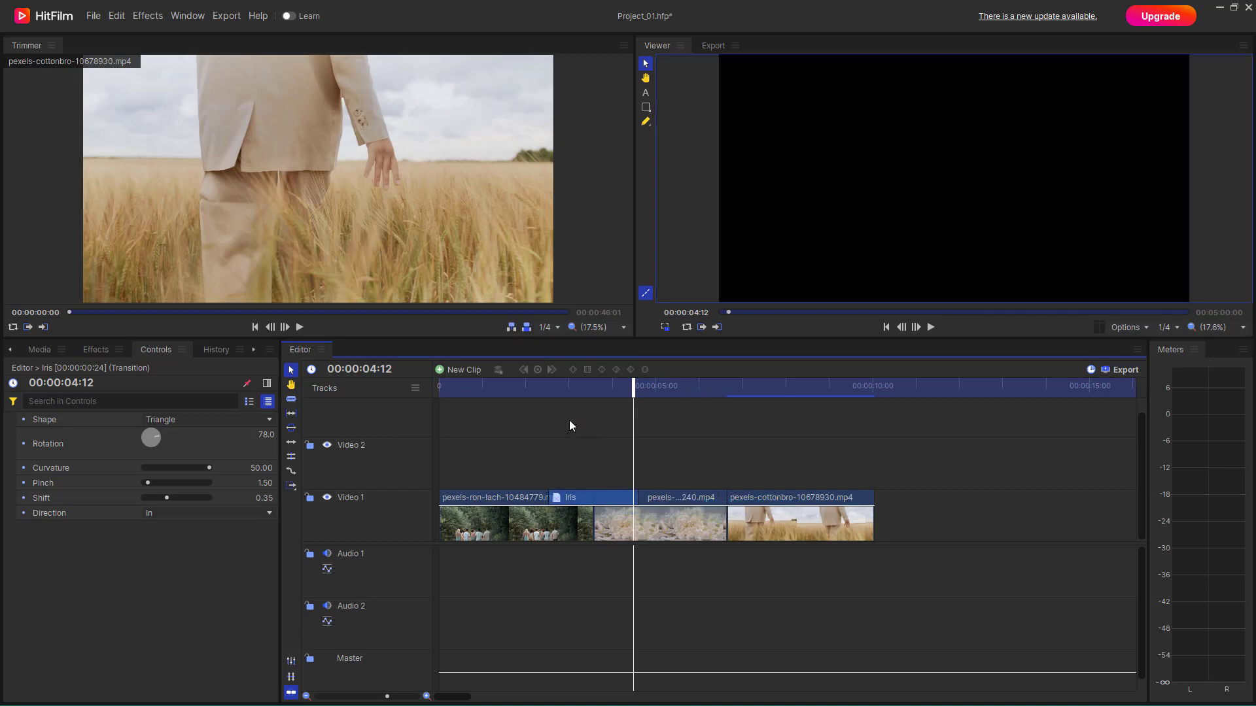
click(543, 386)
click(930, 327)
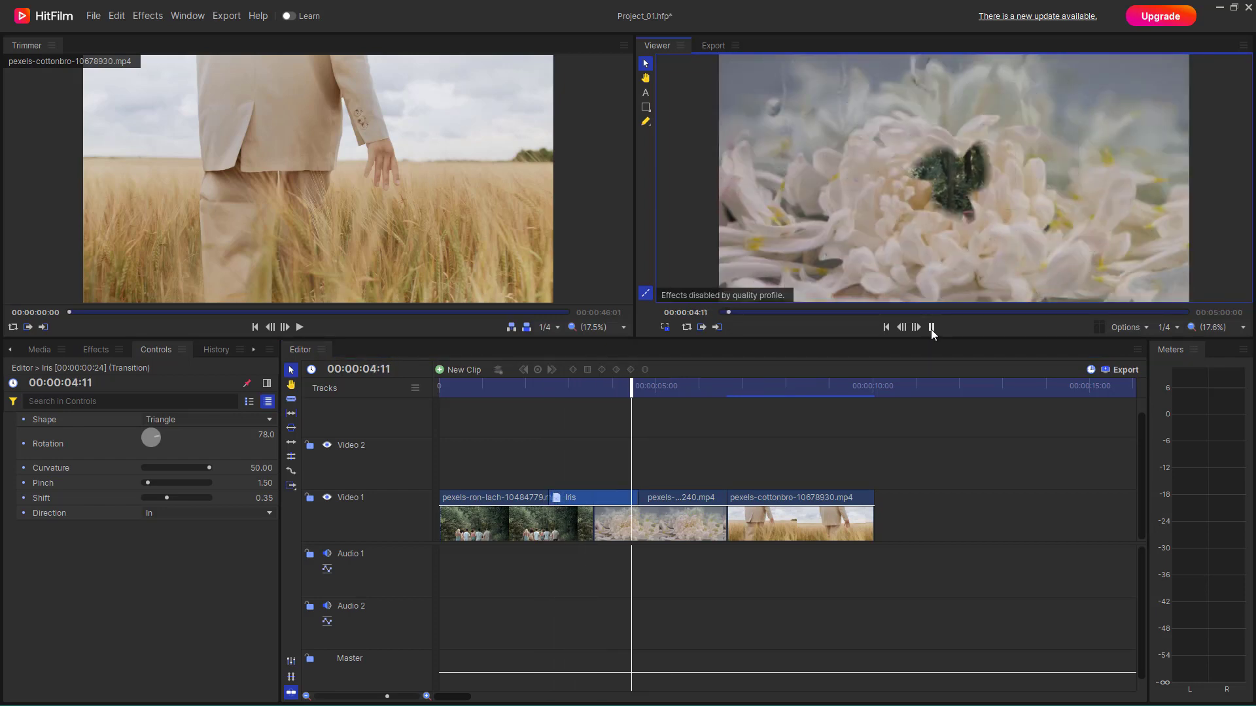
Shorten the Iris transition to a small block around the cut and play it from 00:00:02:24.
drag(637, 502, 601, 501)
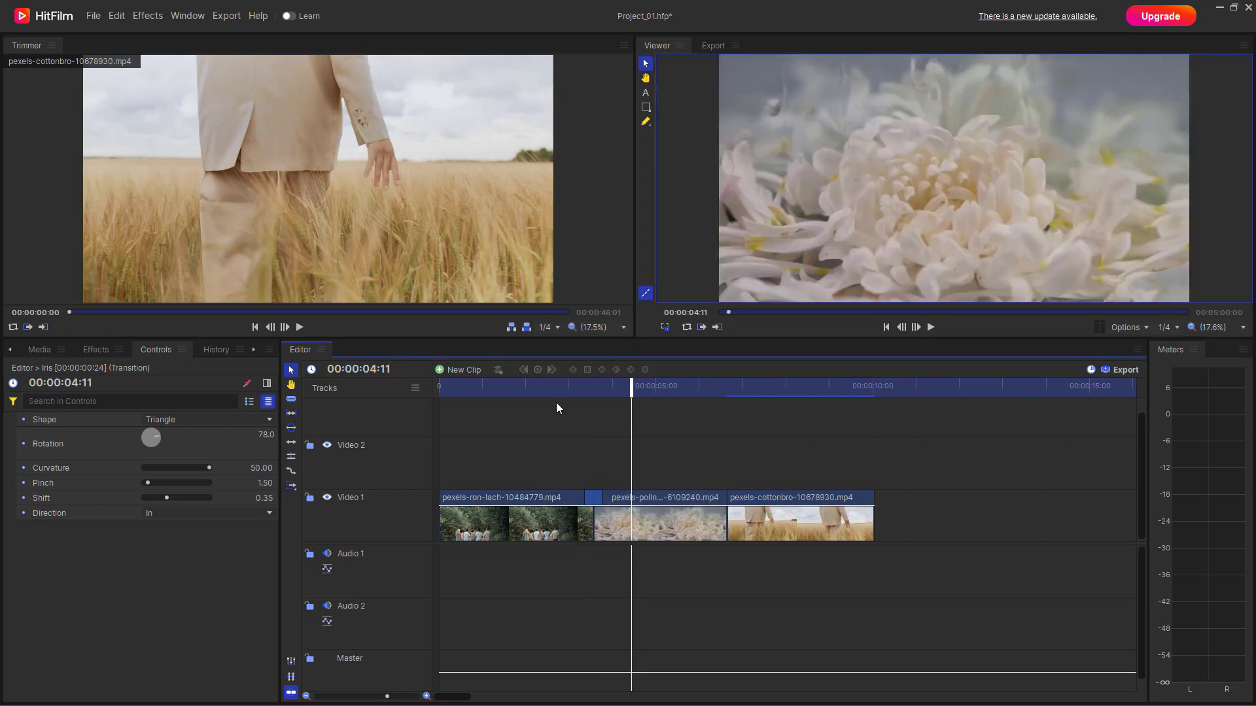
click(567, 388)
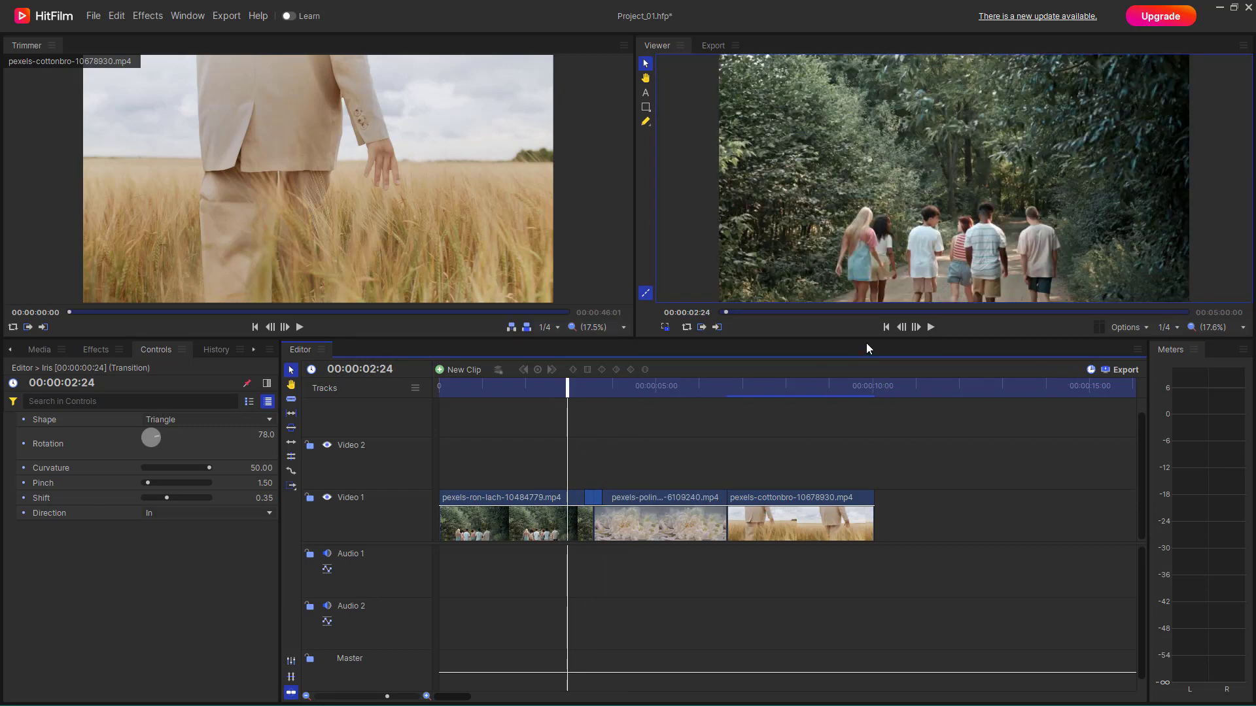
click(931, 327)
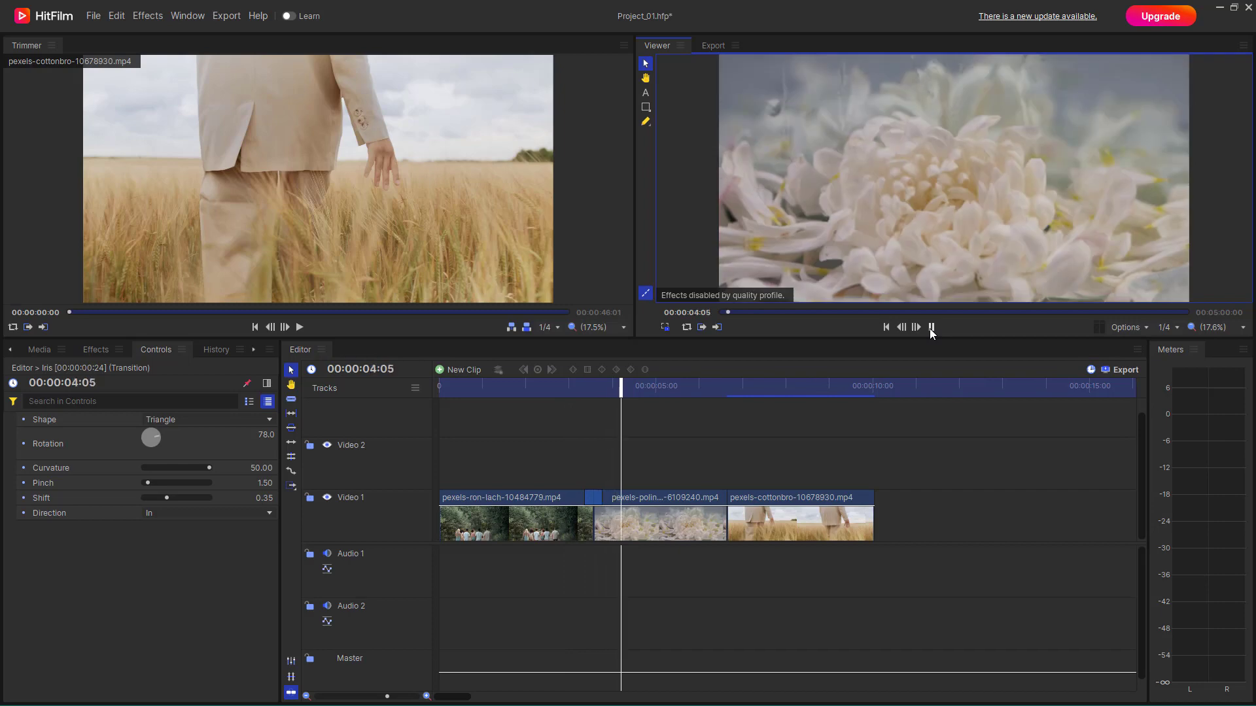
Extend the Iris transition again until it ends past 00:00:04:07, and delete it from the timeline.
drag(605, 497, 609, 498)
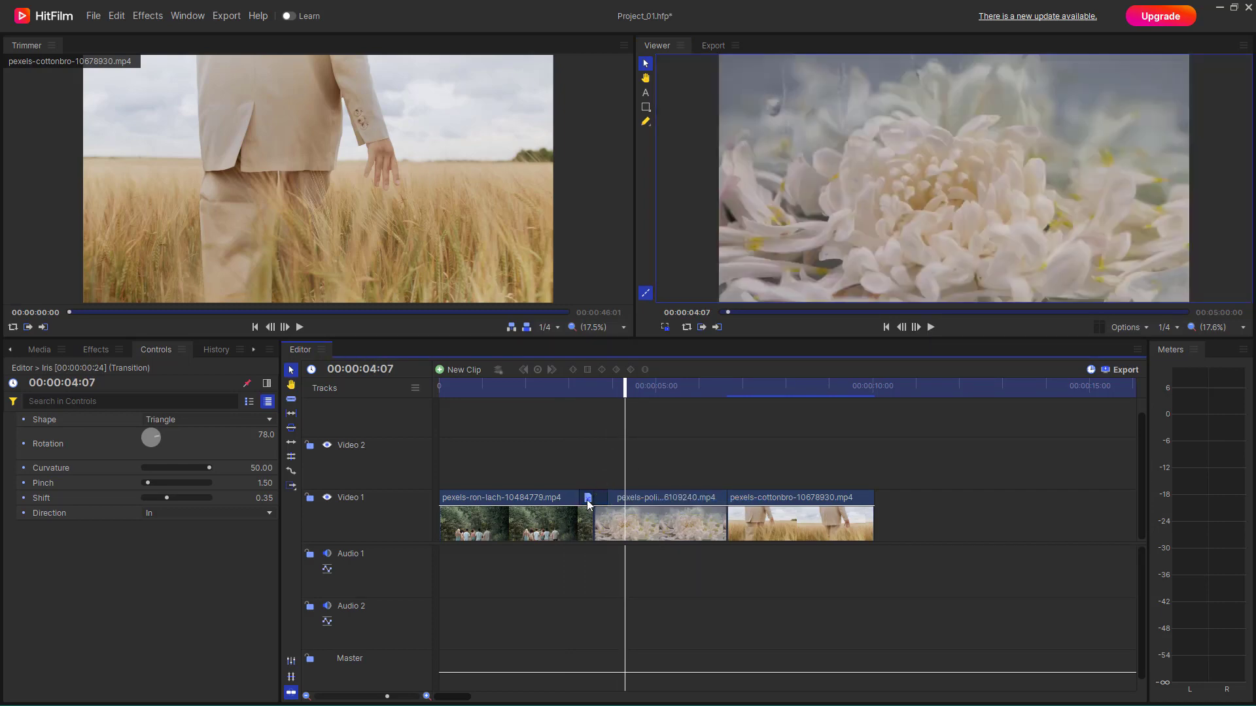
click(587, 500)
drag(610, 497, 638, 498)
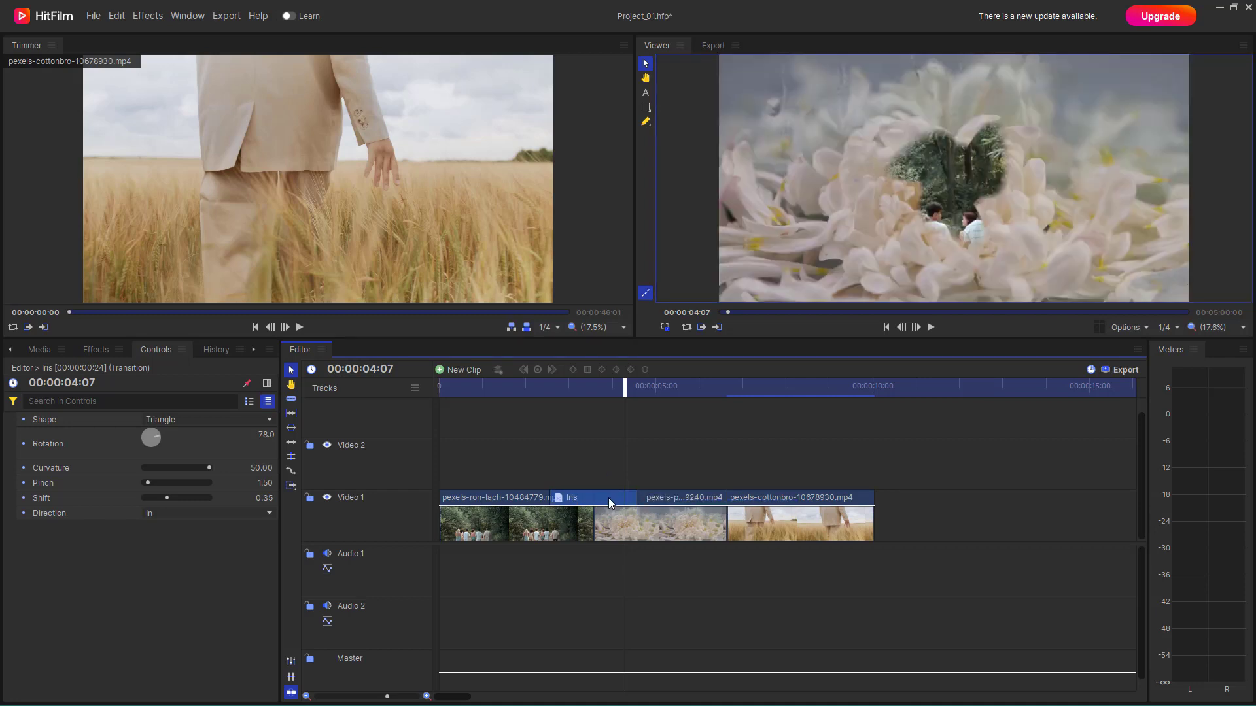
key(Delete)
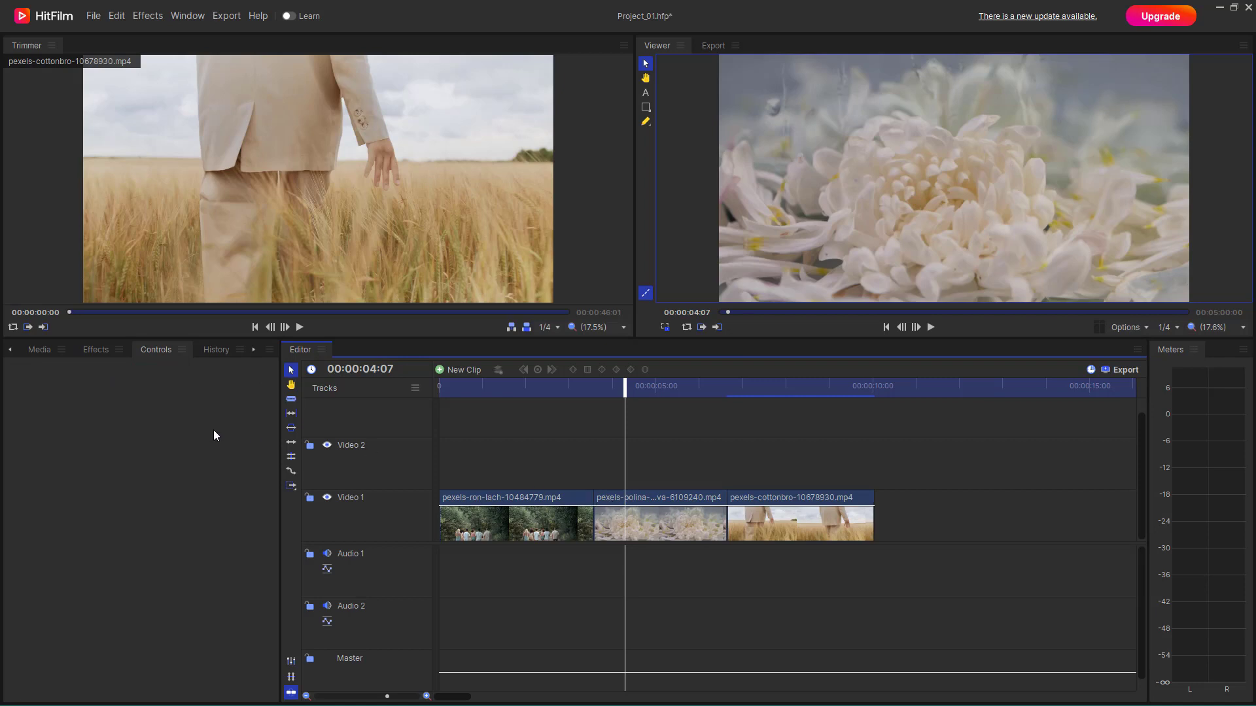
Apply the Fade to Color transition at the cut between the first and second clips and preview it from 00:00:02:24.
click(108, 350)
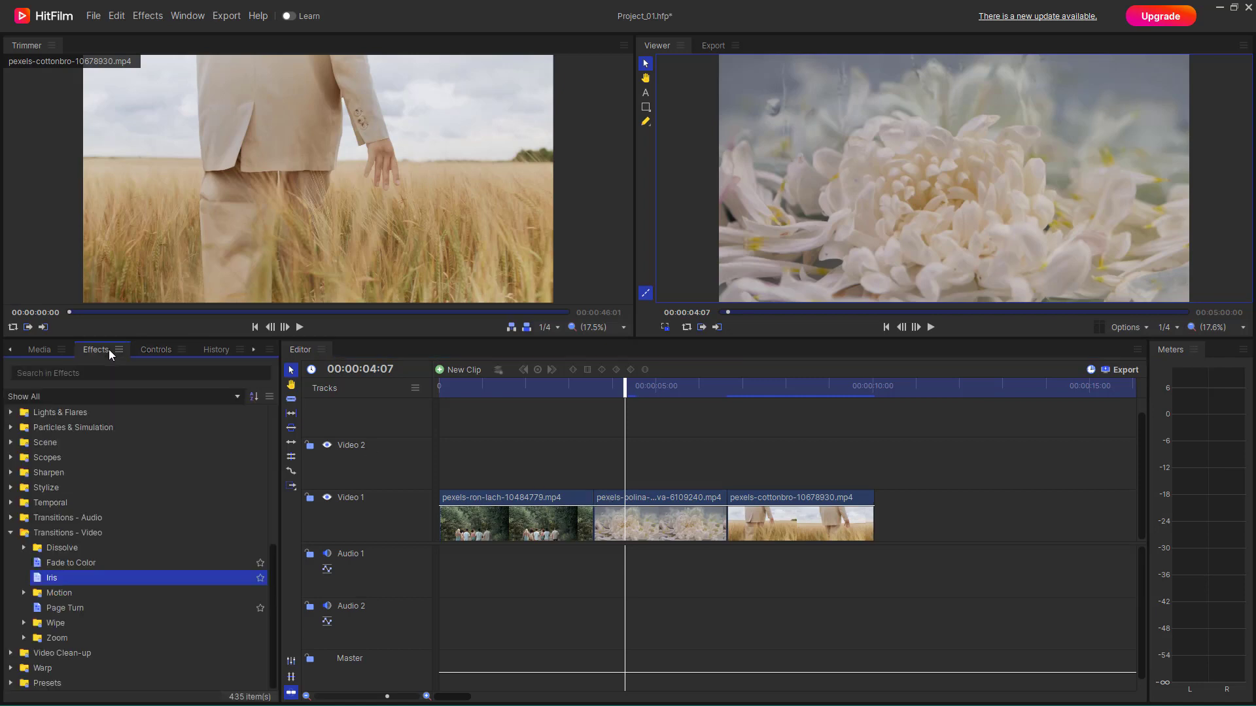
click(65, 563)
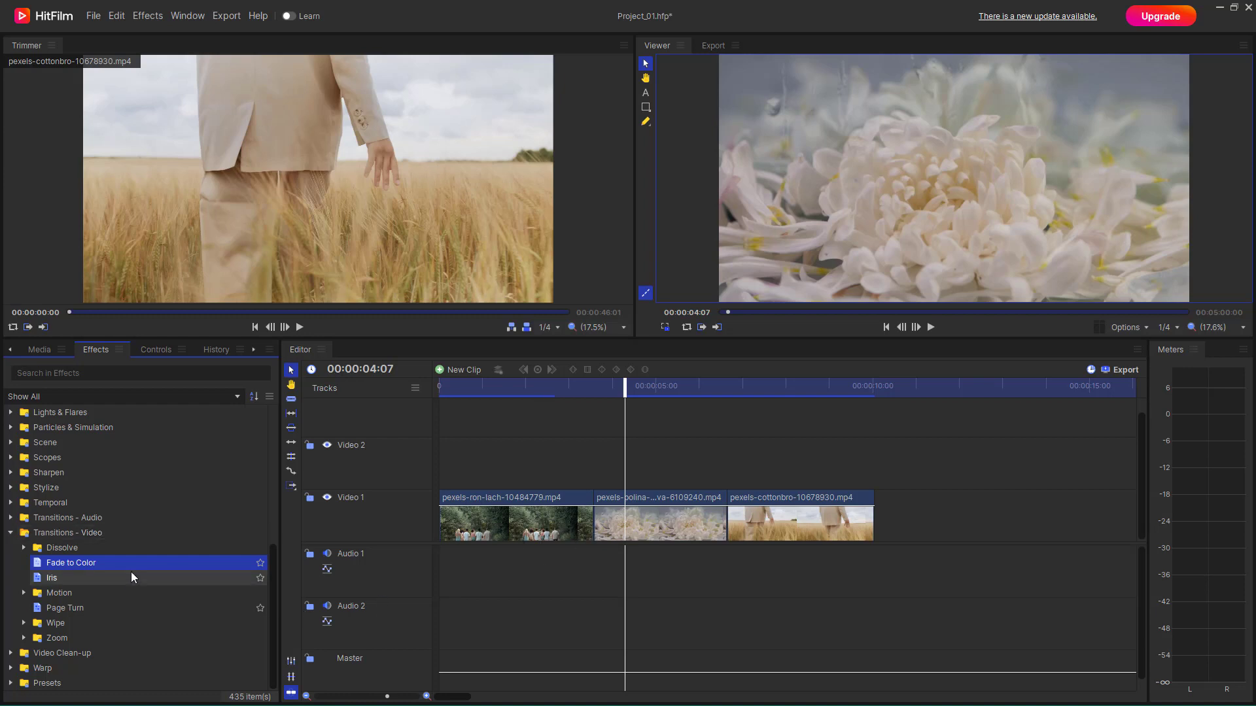
drag(131, 576, 180, 586)
drag(590, 500, 590, 501)
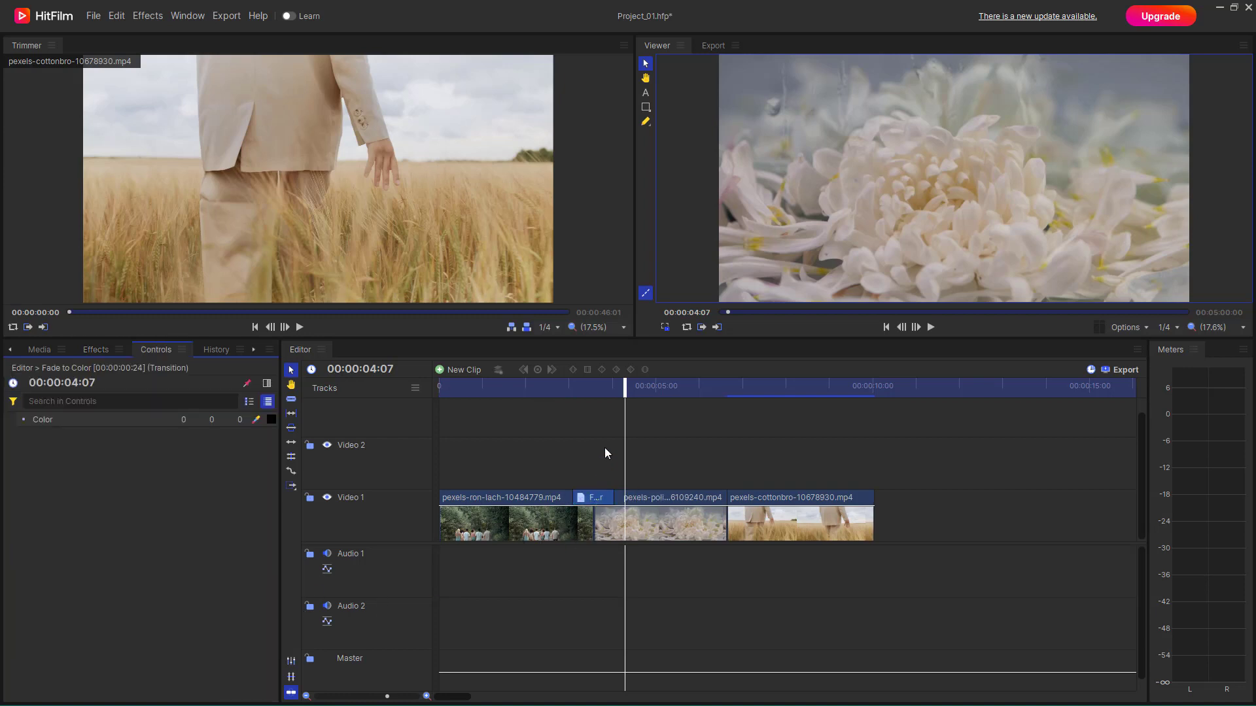
click(567, 386)
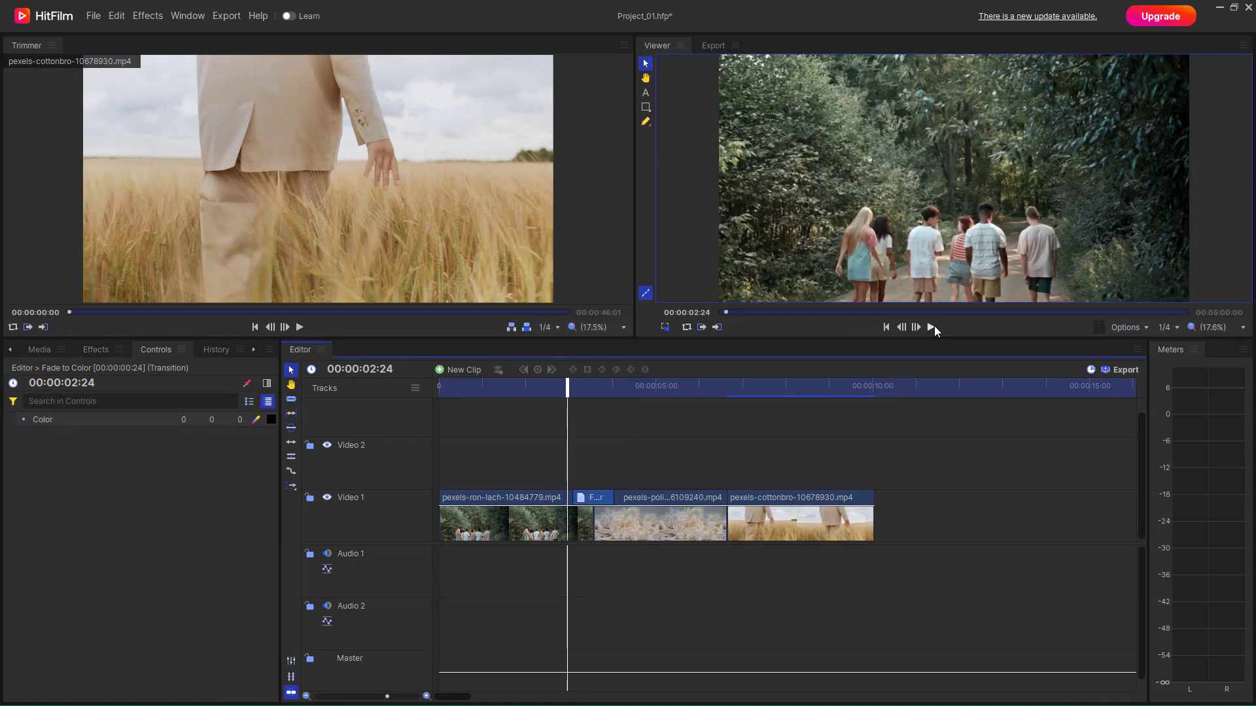
click(931, 327)
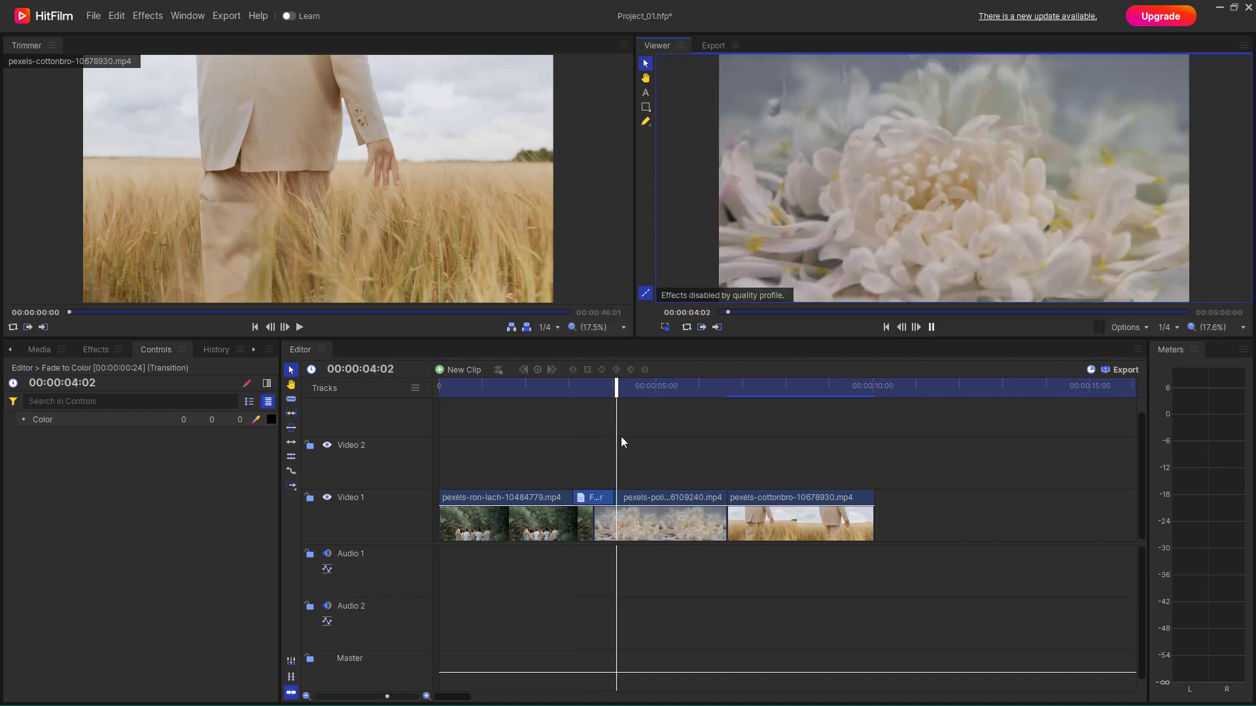
Move the Fade to Color transition entirely before the first cut, then centre it over the cut again, with the playhead at 00:00:03:05.
drag(586, 499, 576, 502)
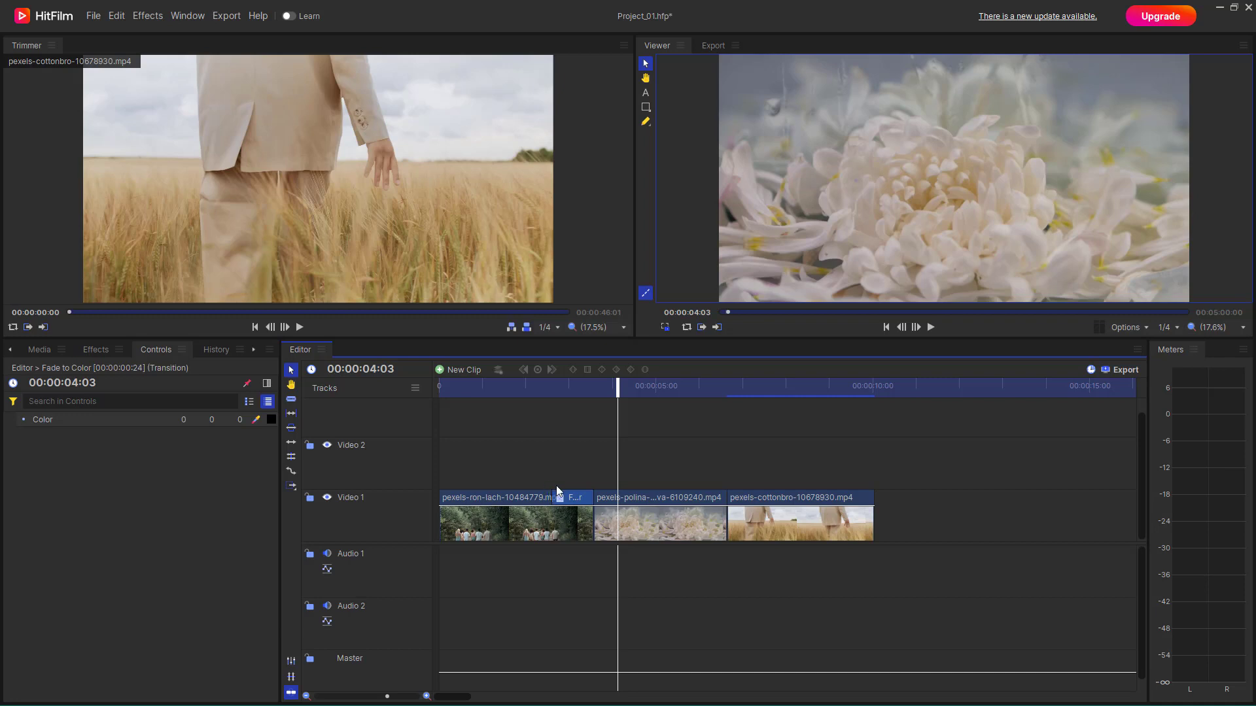
drag(619, 394, 577, 393)
drag(570, 503, 598, 498)
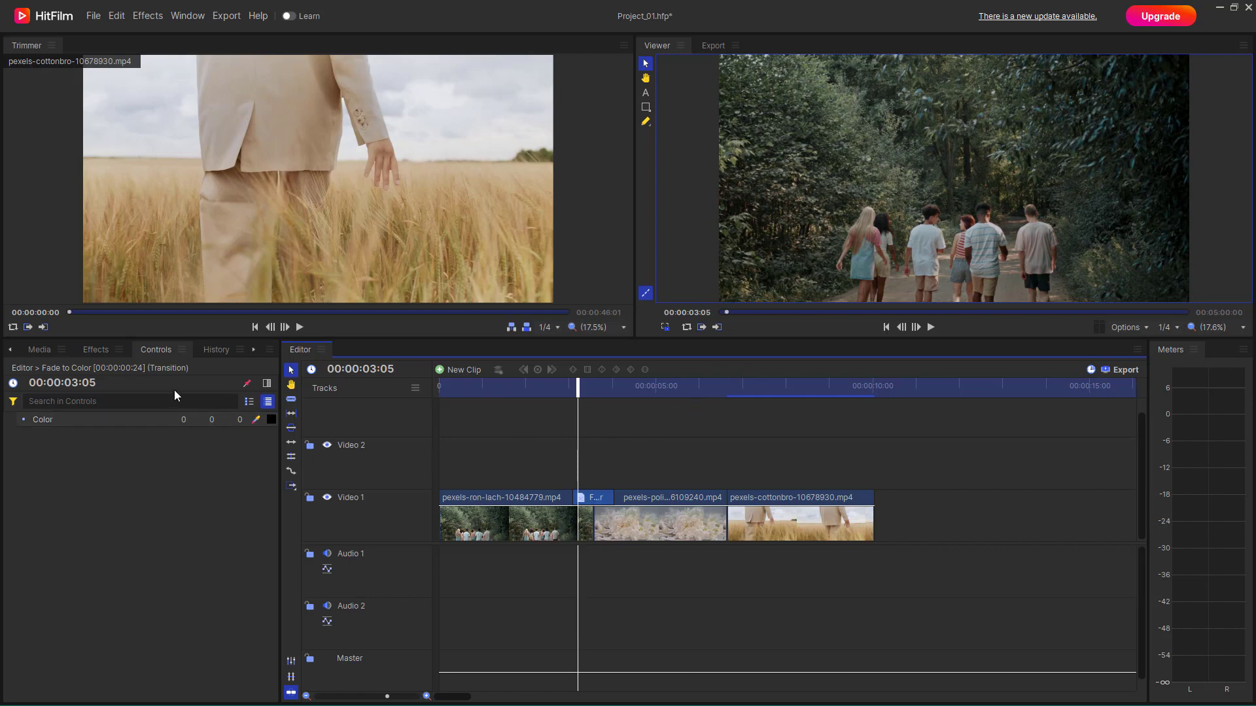
Set the Fade to Color transition's colour to green with RGB values 62, 255, 34.
click(209, 419)
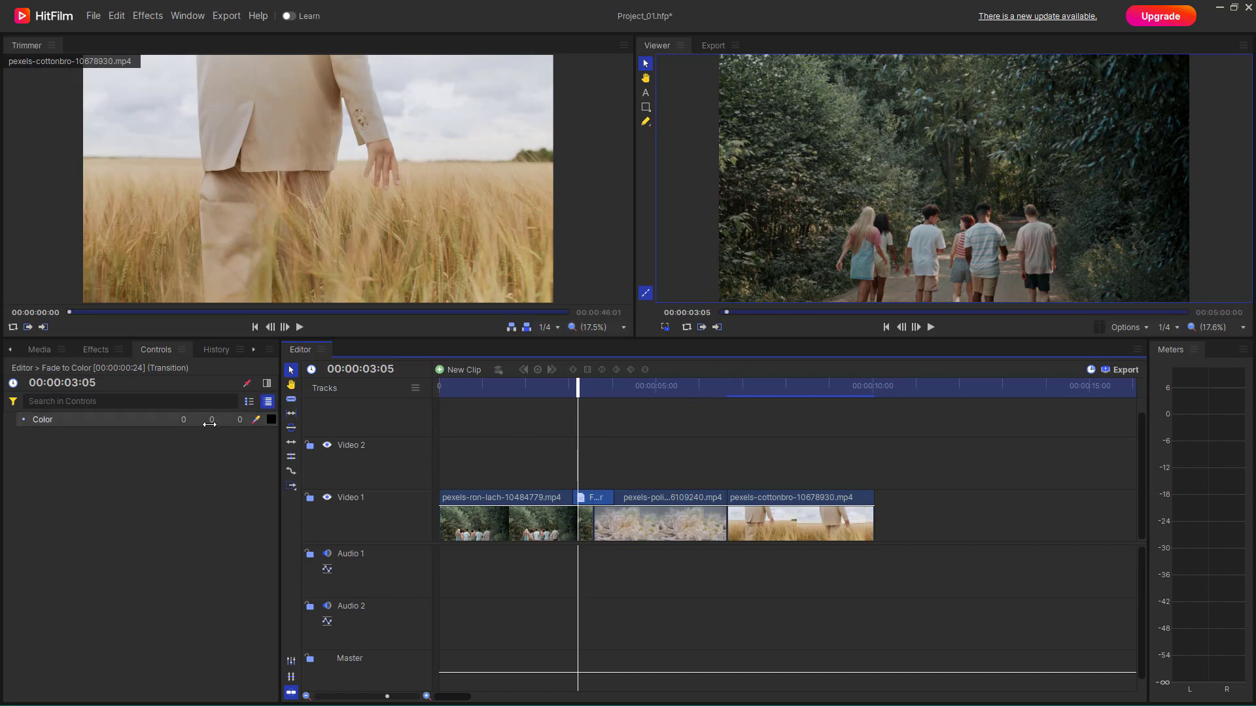
text(255)
key(Return)
drag(180, 420, 502, 458)
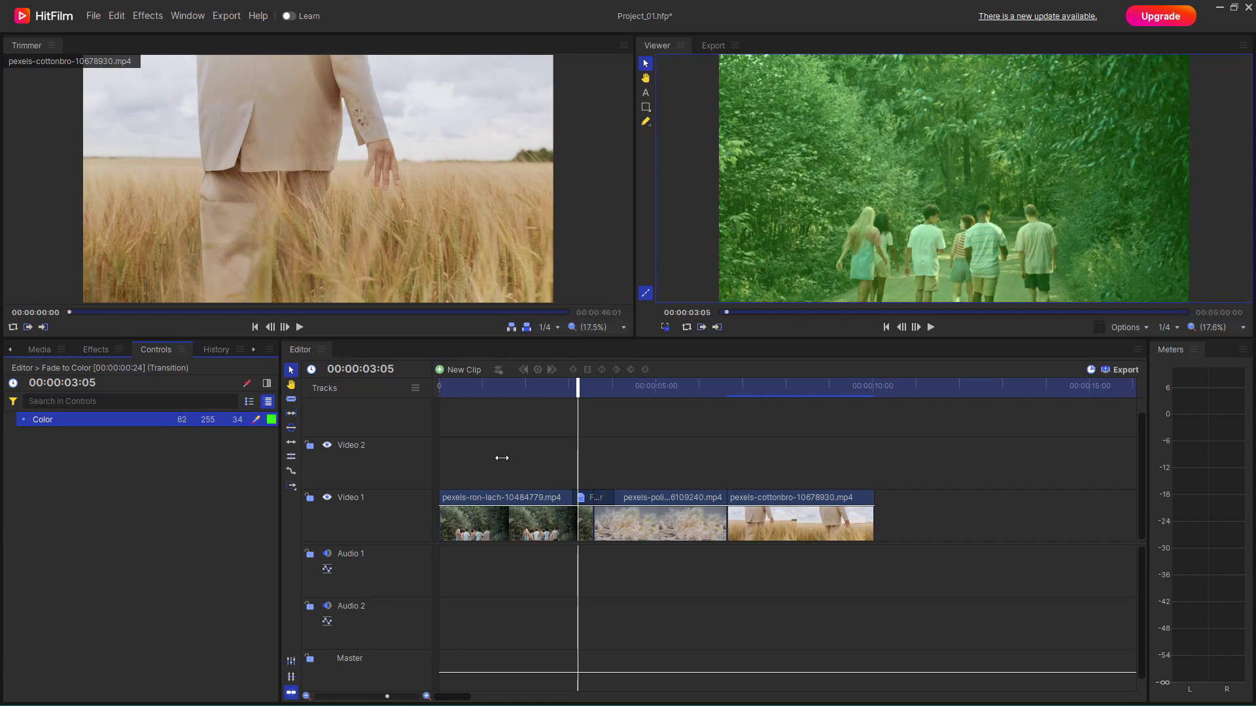
Apply the Page Turn transition at the cut between the second and third clips and view it at 00:00:06:17.
drag(570, 400, 730, 431)
click(102, 351)
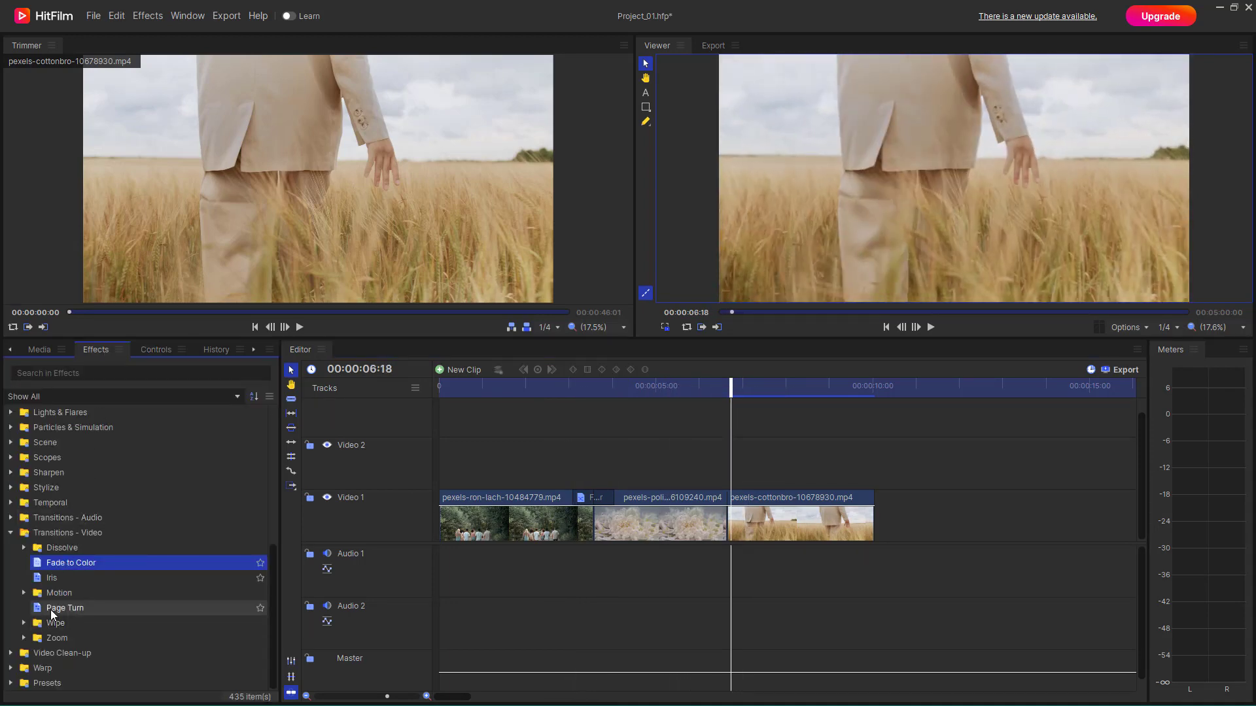
drag(53, 608, 728, 503)
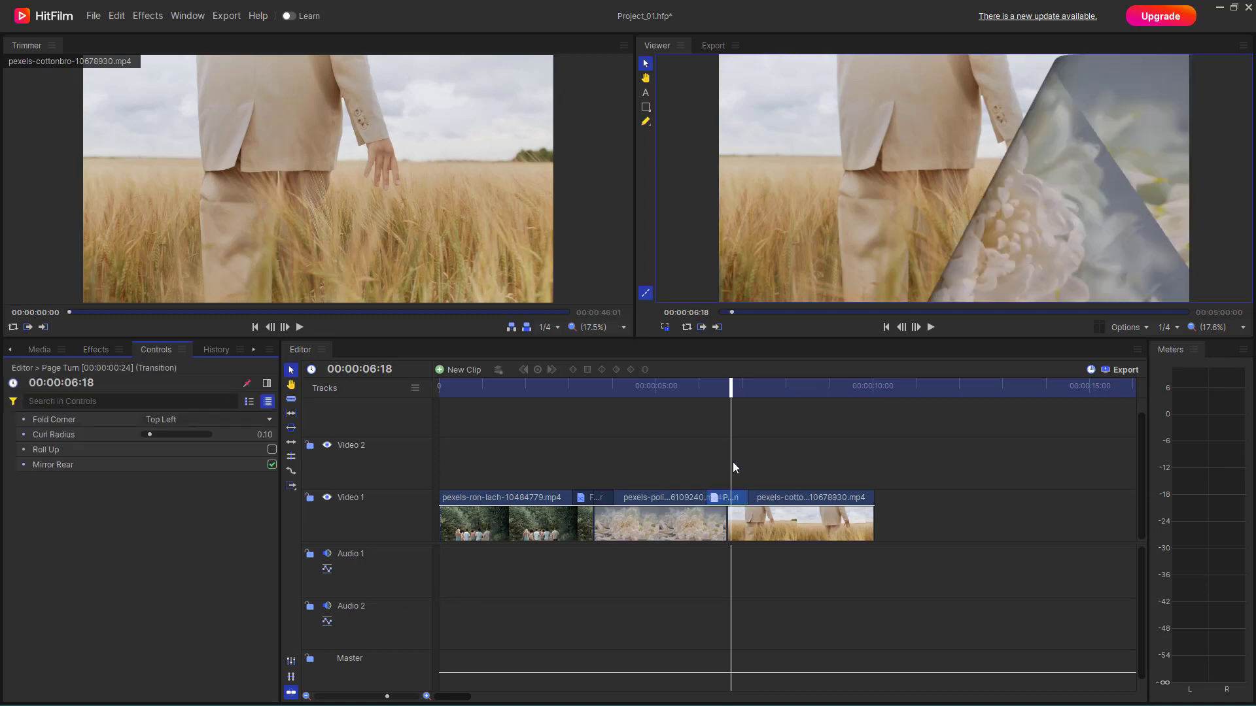
mouse_move(732, 389)
mouse_down()
mouse_move(718, 389)
mouse_move(728, 388)
mouse_up()
Set the Page Turn transition's curl radius to 0.38 and fold corner to Top Right, with Roll Up enabled.
mouse_move(152, 434)
mouse_down()
mouse_move(210, 442)
mouse_move(148, 438)
mouse_move(166, 438)
mouse_up()
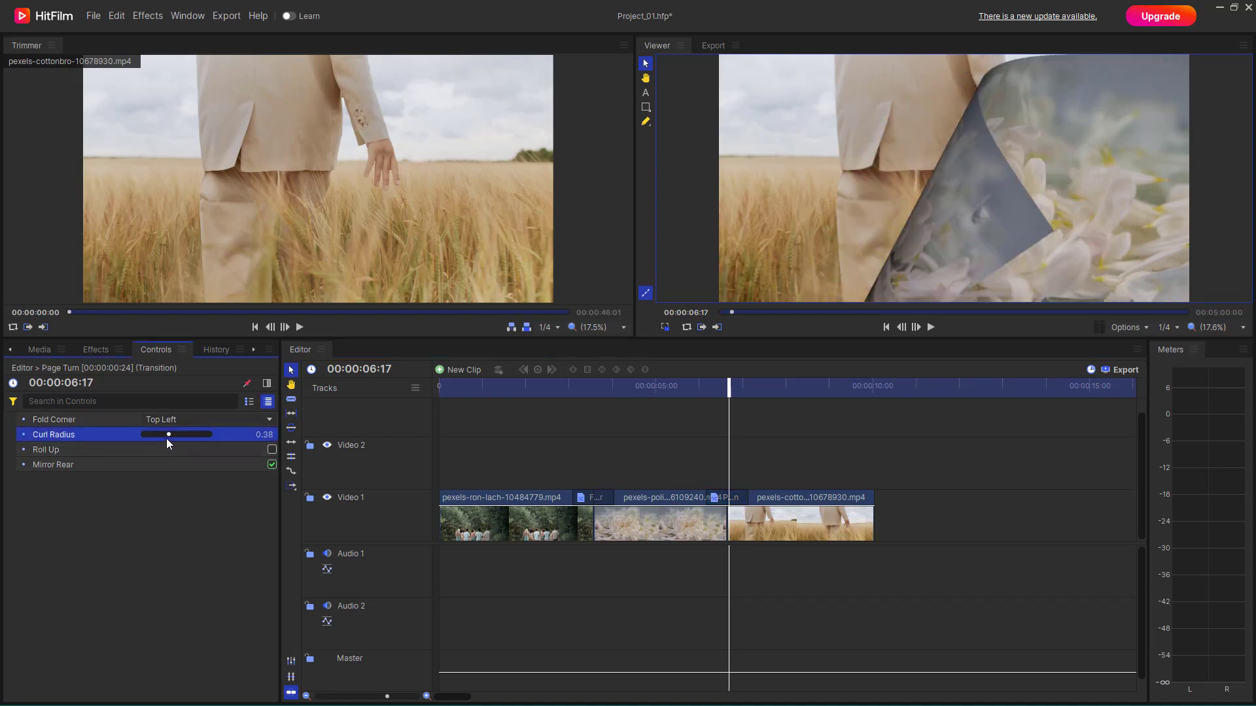
click(163, 419)
click(164, 419)
click(179, 454)
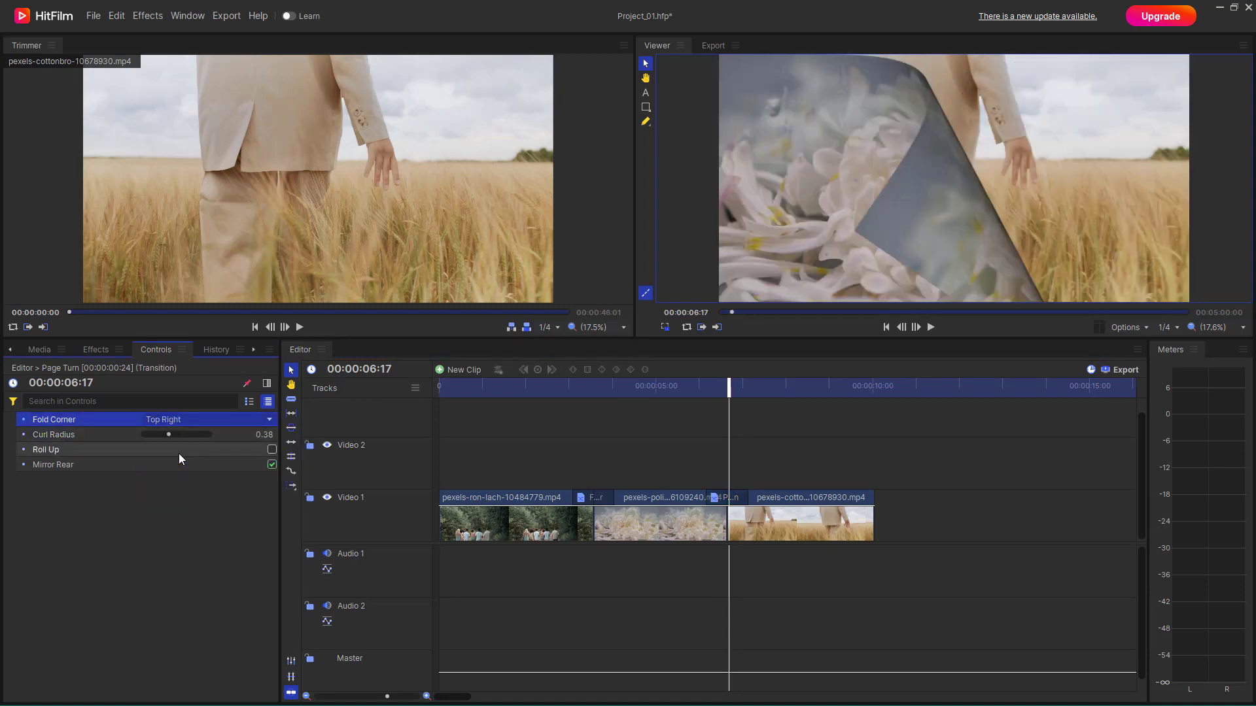
click(25, 452)
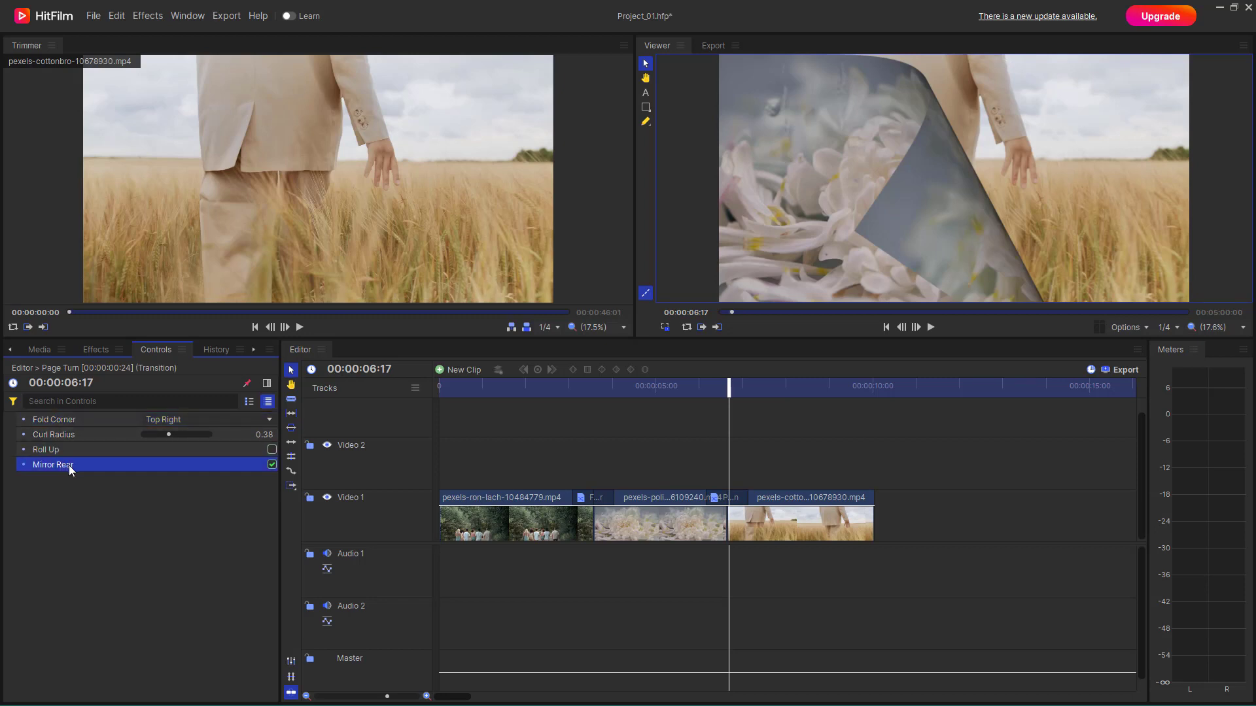
click(272, 449)
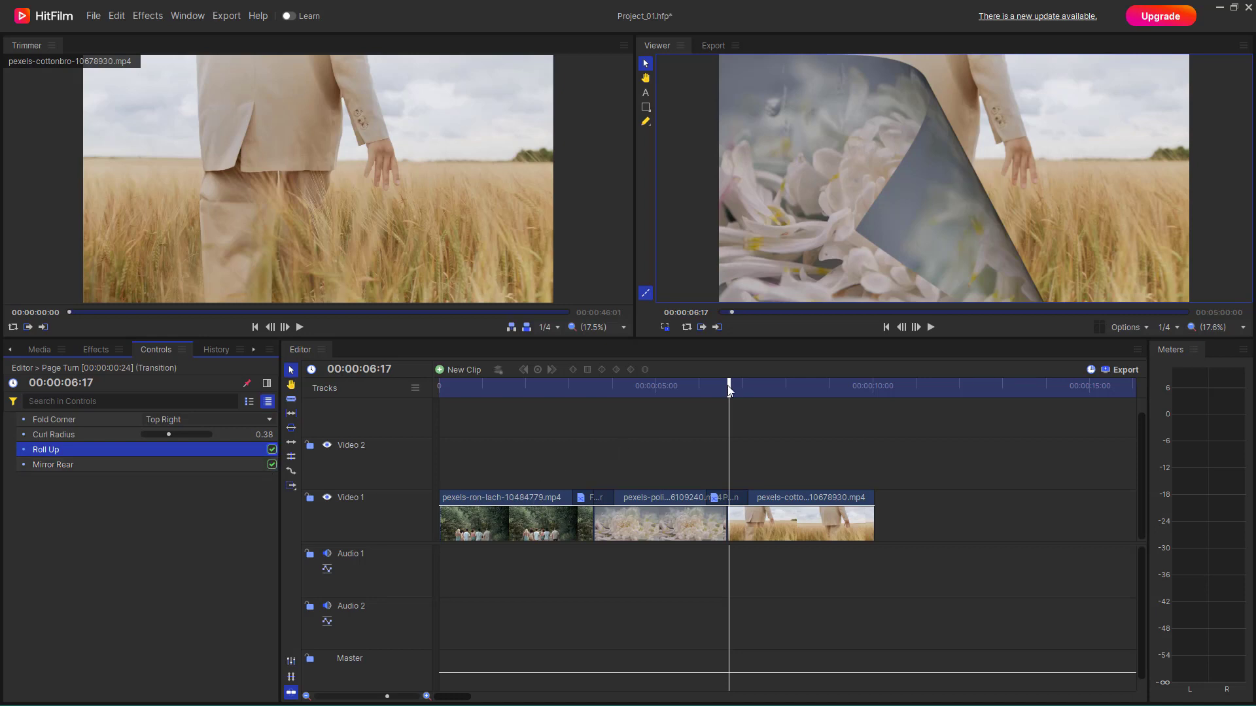
mouse_move(729, 386)
mouse_down()
mouse_move(711, 392)
mouse_move(750, 395)
mouse_move(732, 405)
mouse_up()
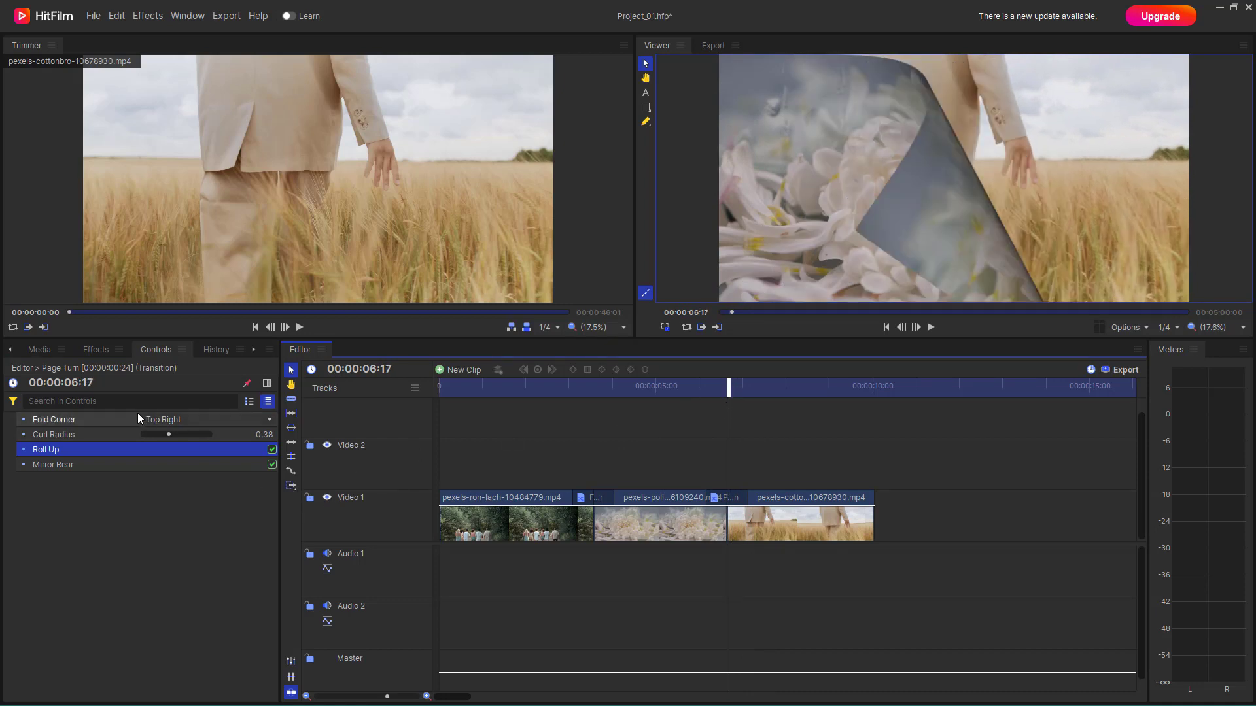
Replace the Fade to Color transition at the first cut with Clock Wipe and preview it from 00:00:03:09 to 00:00:03:15.
click(95, 350)
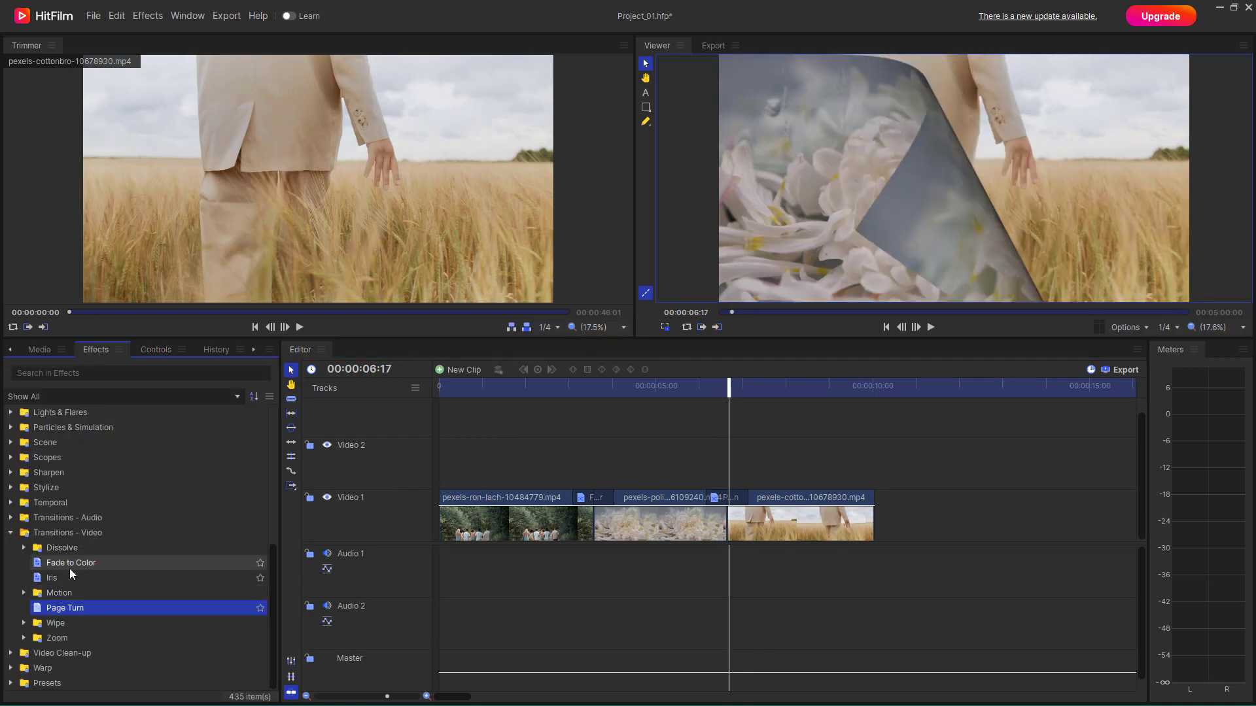
click(24, 624)
drag(80, 638, 595, 499)
click(585, 390)
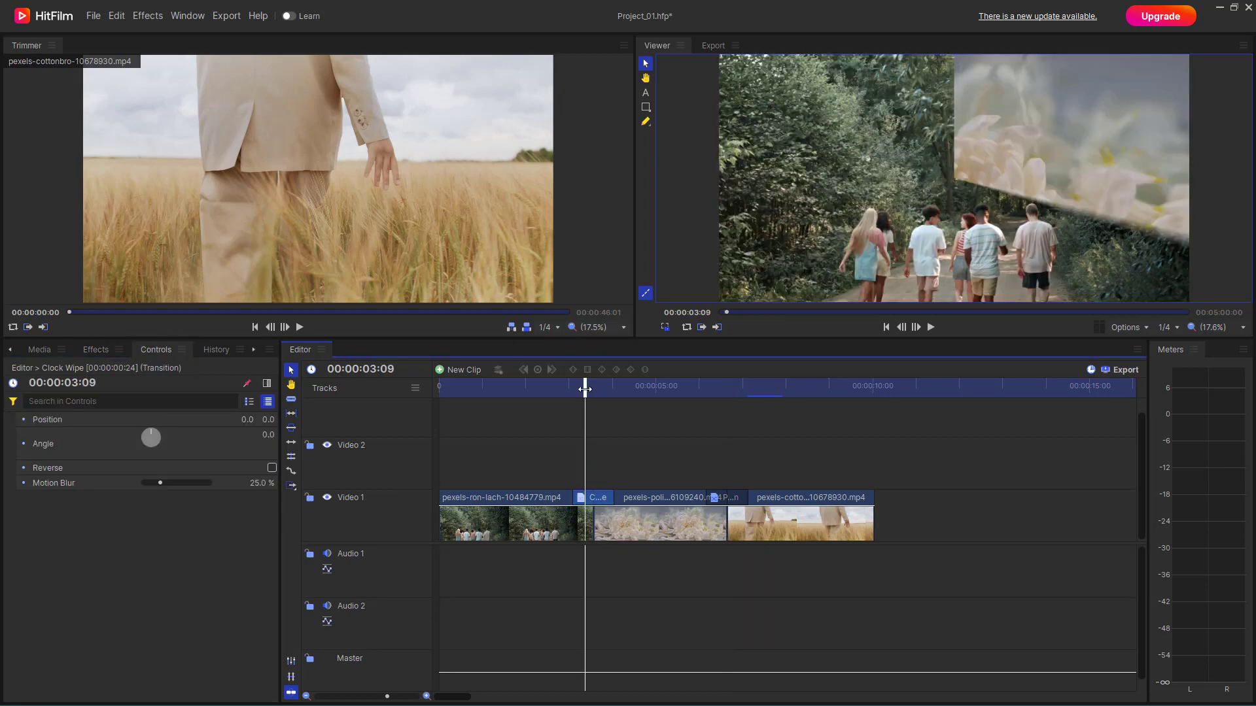
drag(585, 390, 595, 390)
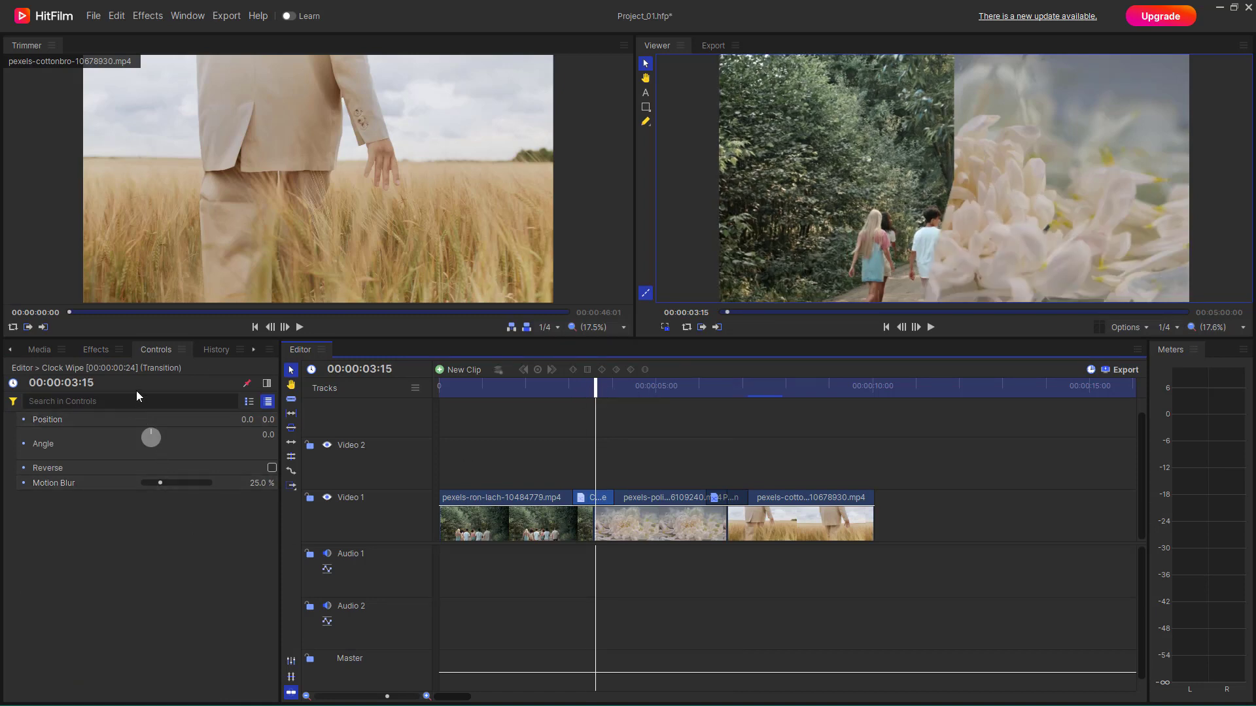
Apply the Radial Wipe transition to the start of the first clip and play it from 00:00:00:00.
click(101, 351)
drag(78, 667, 448, 503)
drag(93, 670, 448, 499)
drag(593, 389, 418, 413)
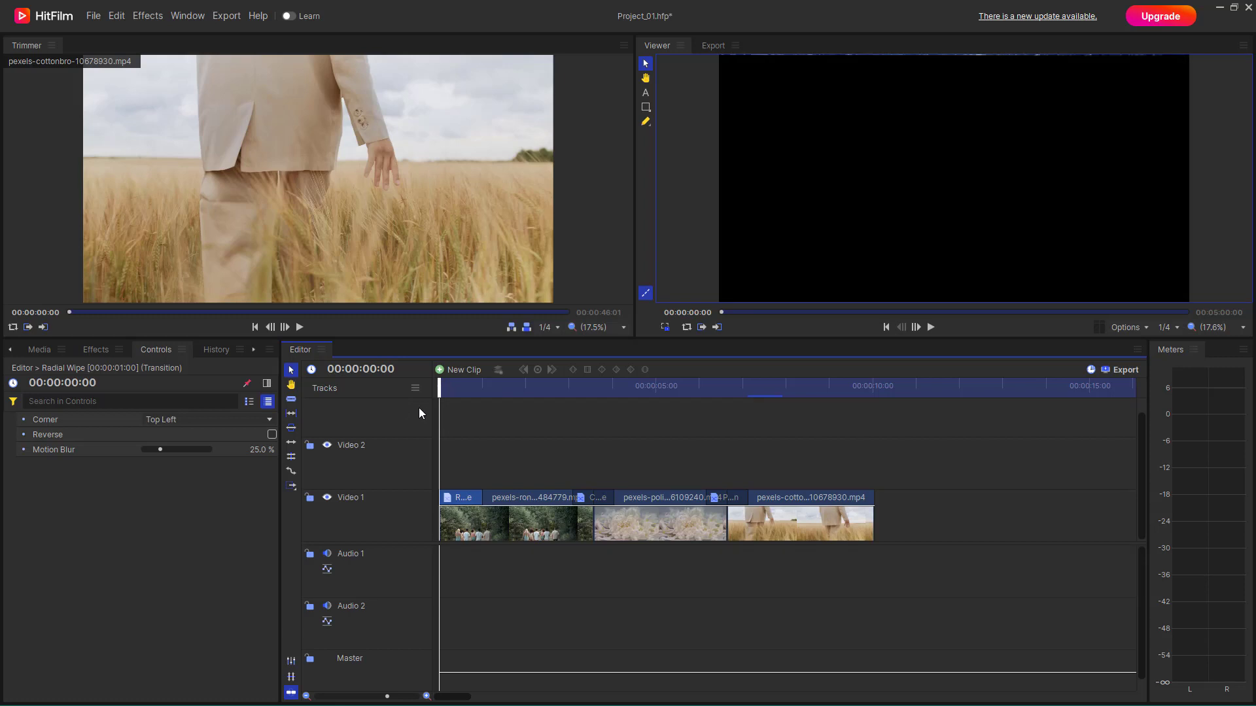
click(931, 327)
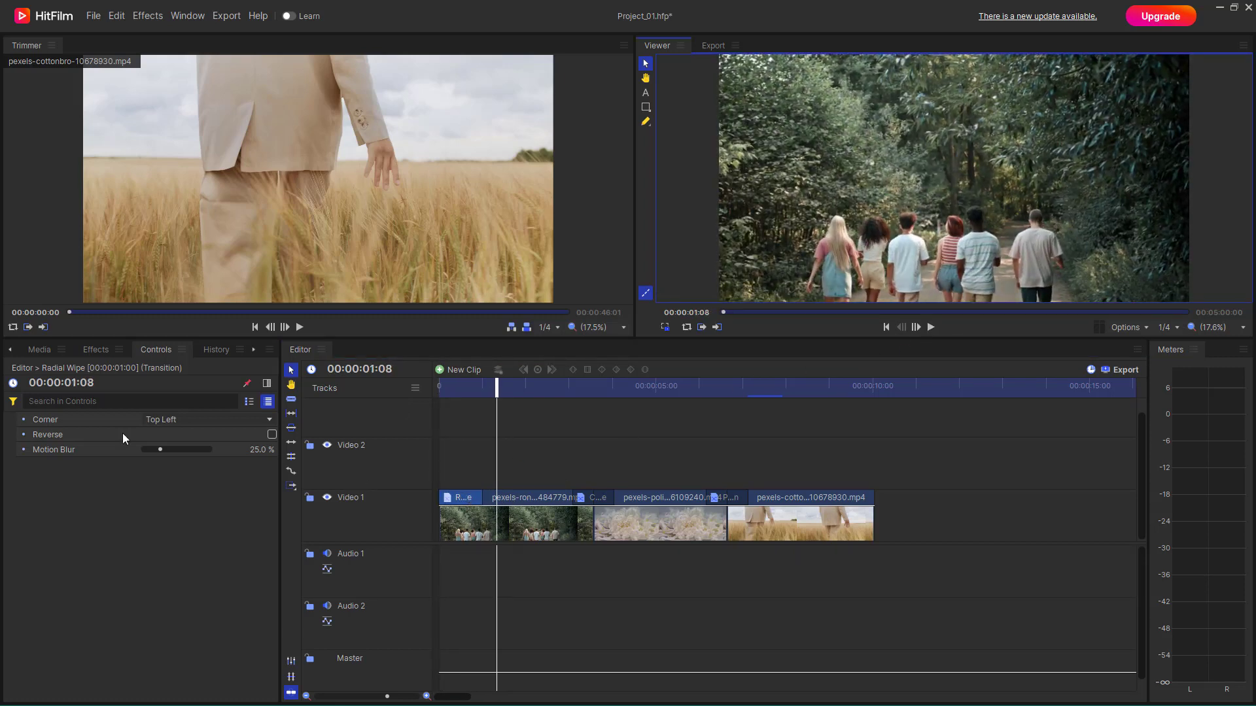
Apply the Iris transition to the end of the third clip and play the whole sequence from 00:00:00:00.
click(105, 351)
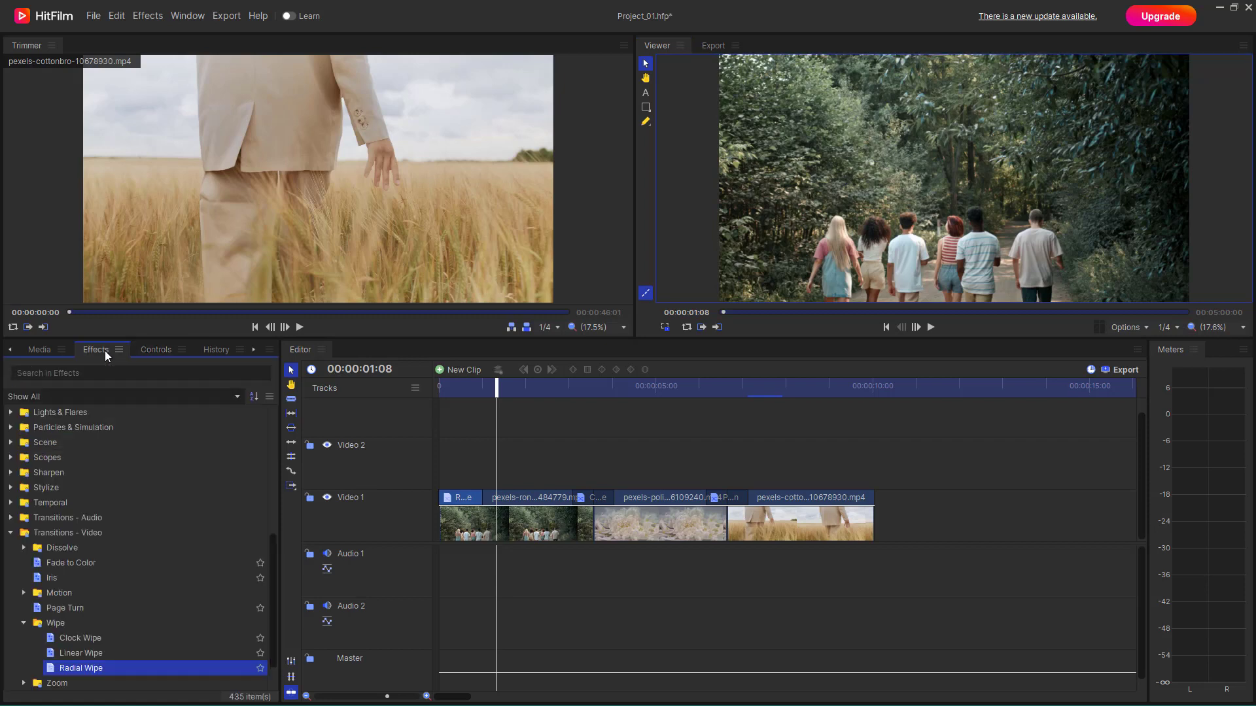
click(72, 579)
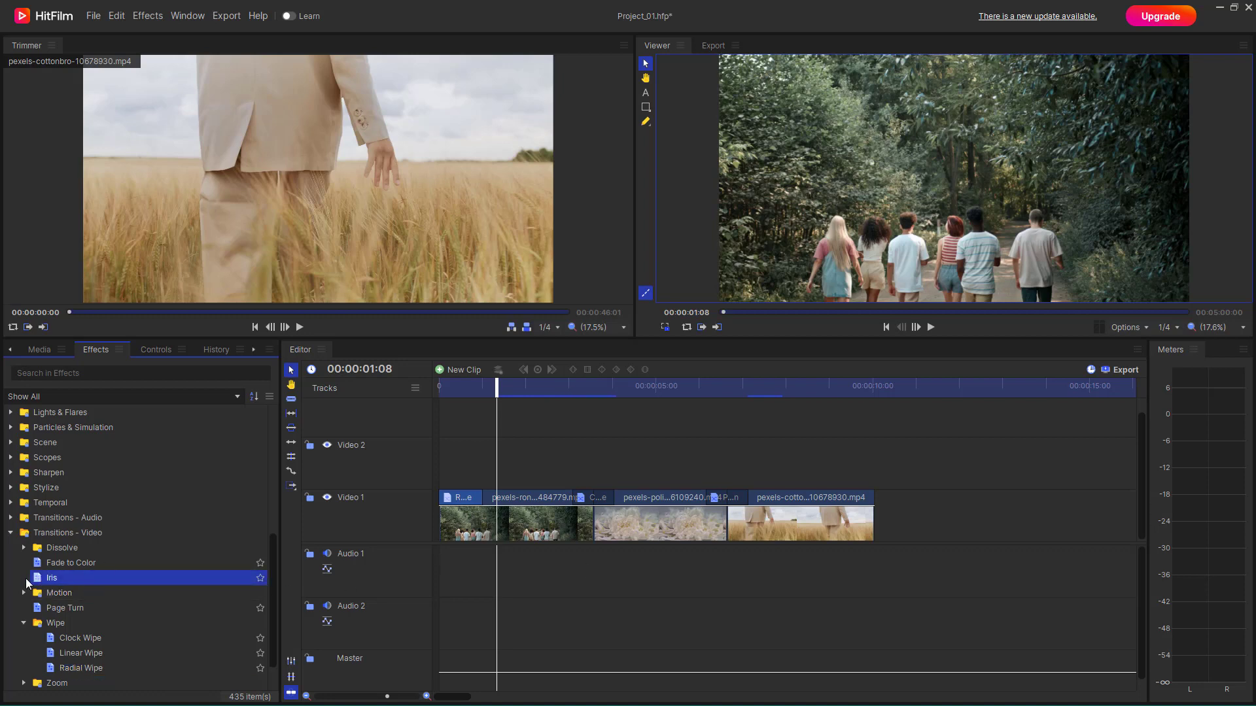
drag(56, 585, 857, 500)
drag(492, 384, 419, 390)
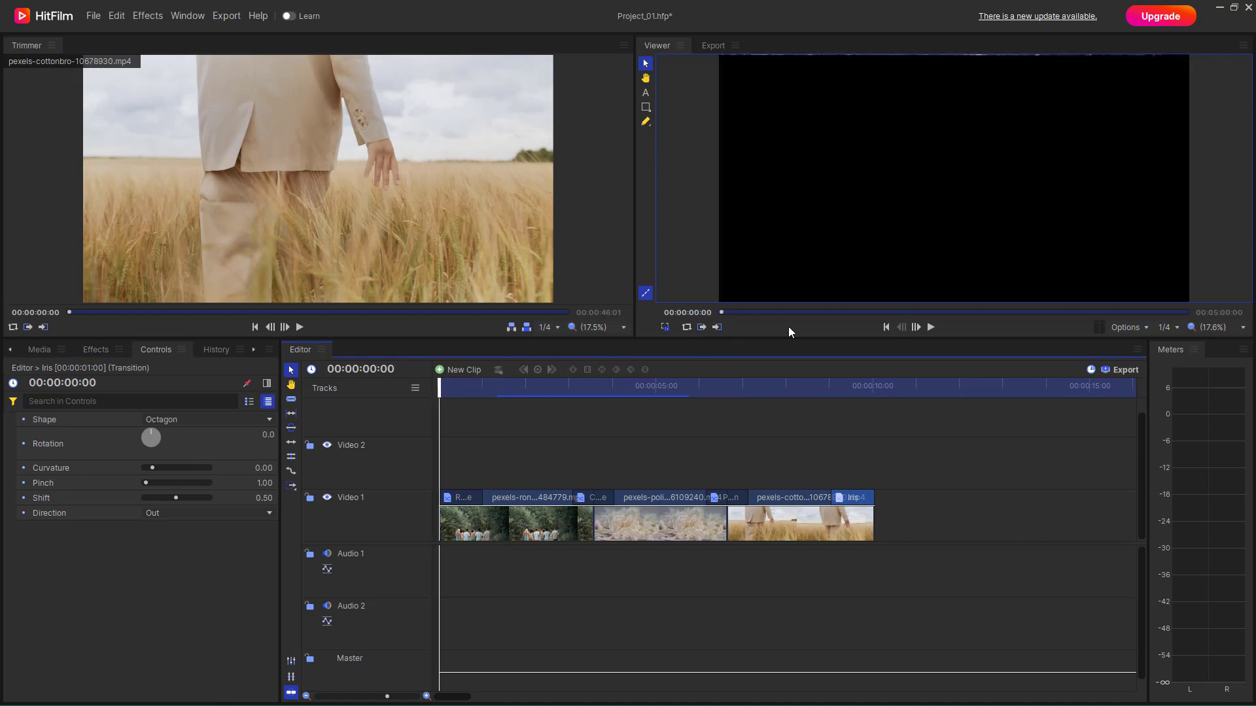
click(929, 327)
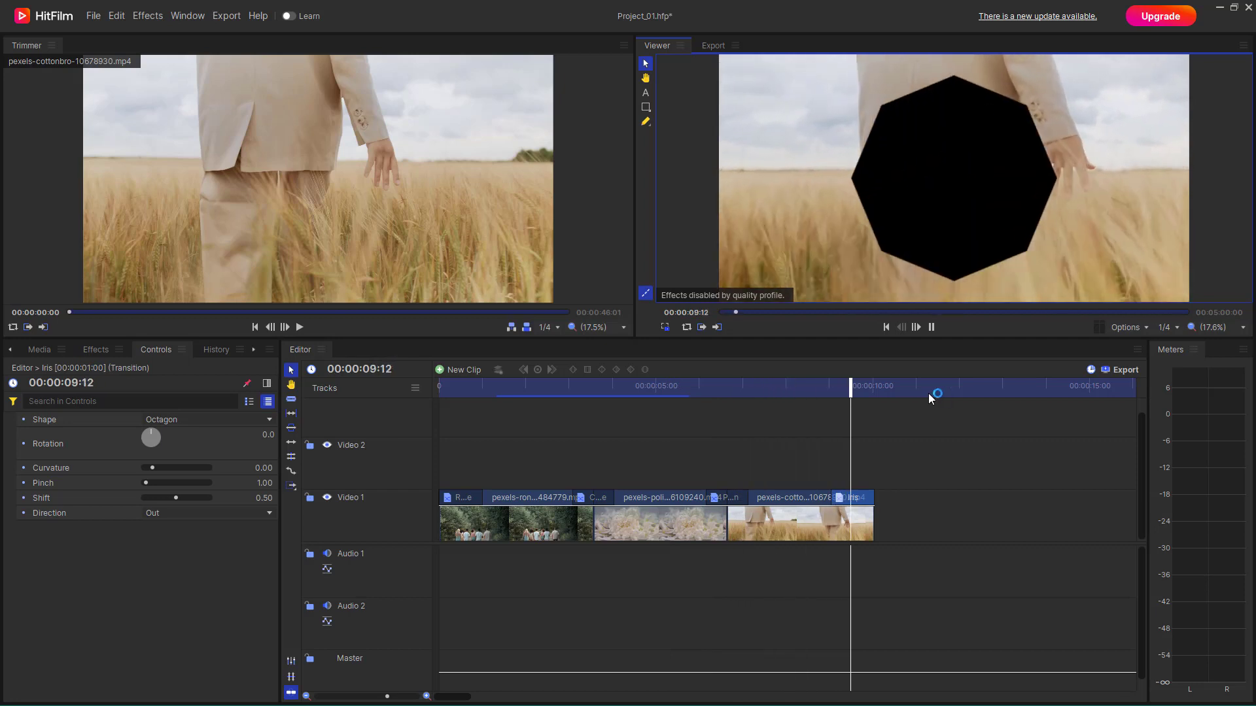
key(space)
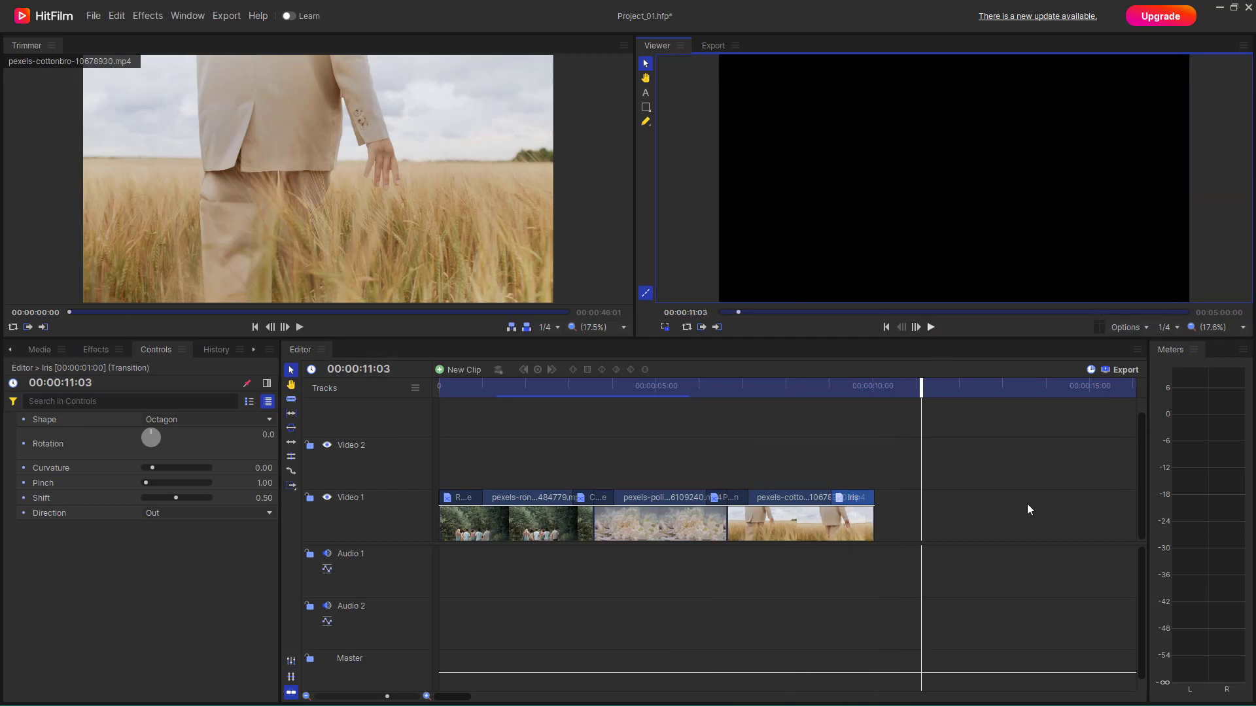